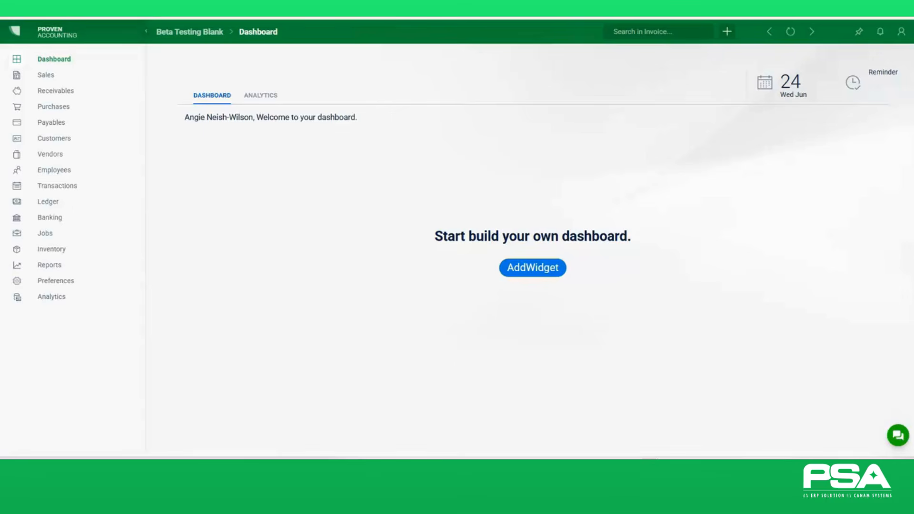
Step: Open the Plaid integration setup in the company preferences
{"action": "left_click", "coordinate": [32, 54]}
{"action": "left_click", "coordinate": [60, 286]}
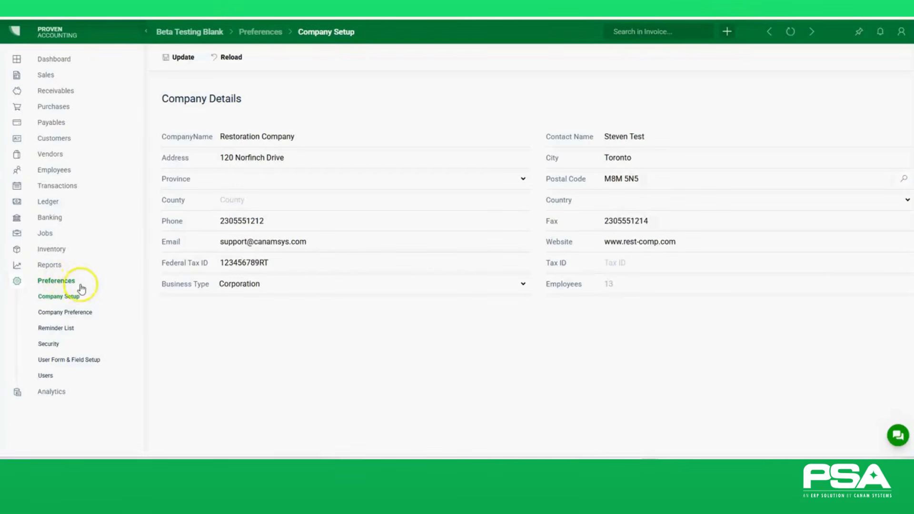
{"action": "left_click", "coordinate": [57, 316]}
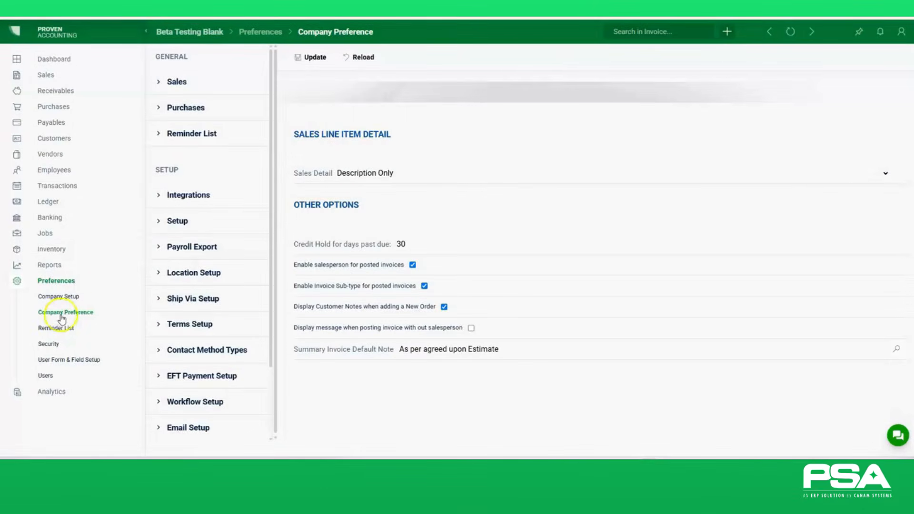
{"action": "left_click", "coordinate": [179, 197]}
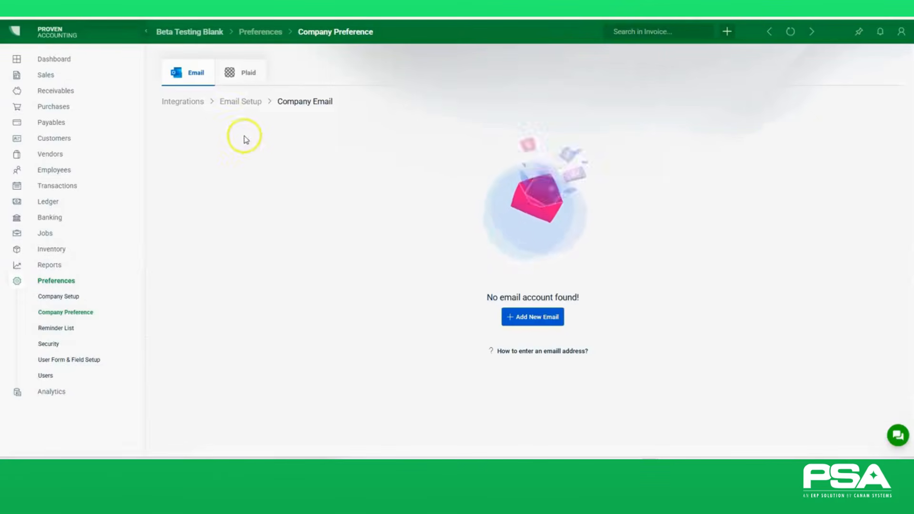
{"action": "left_click", "coordinate": [254, 71]}
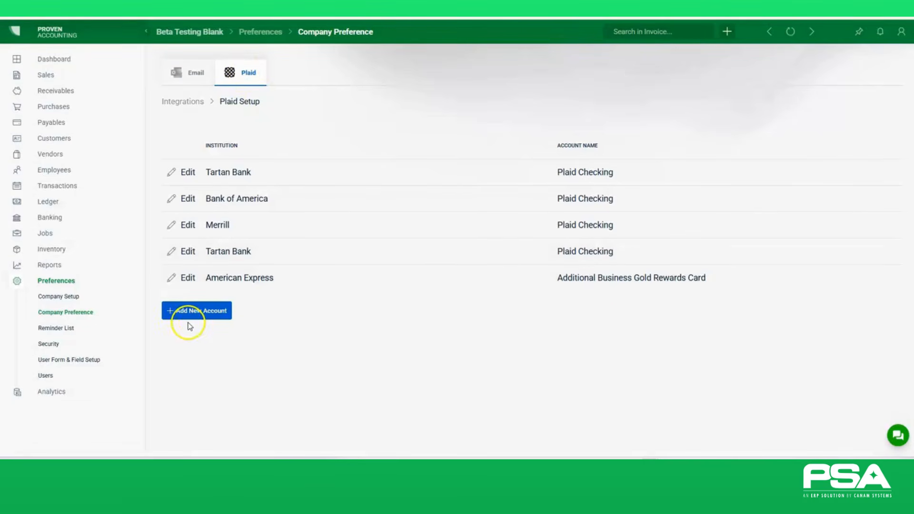
Step: Start adding a Plaid account without a phone number, look through the institution list, and exit without linking a bank
{"action": "left_click", "coordinate": [202, 316]}
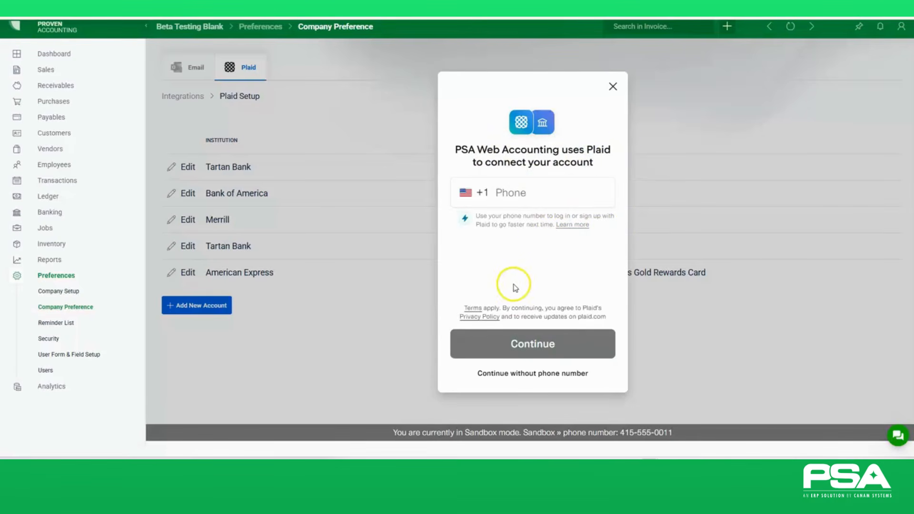
{"action": "left_click", "coordinate": [545, 375]}
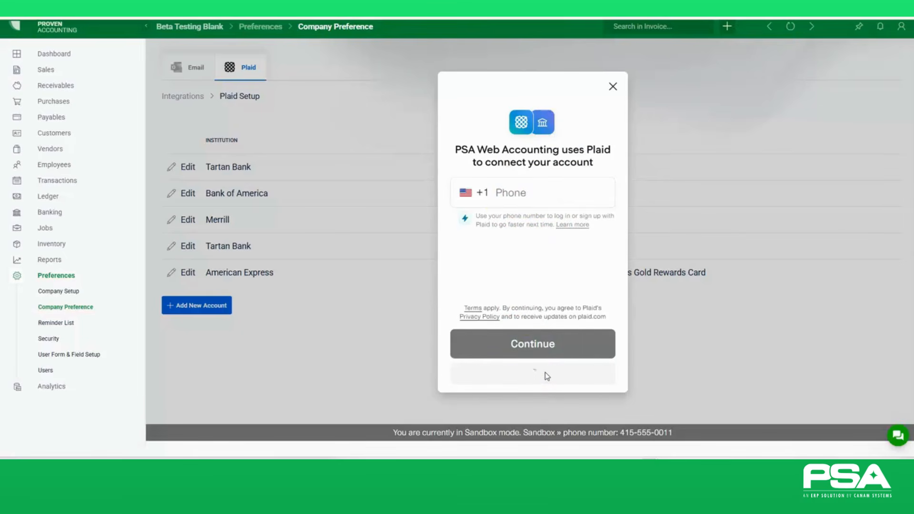
{"action": "left_click", "coordinate": [541, 217]}
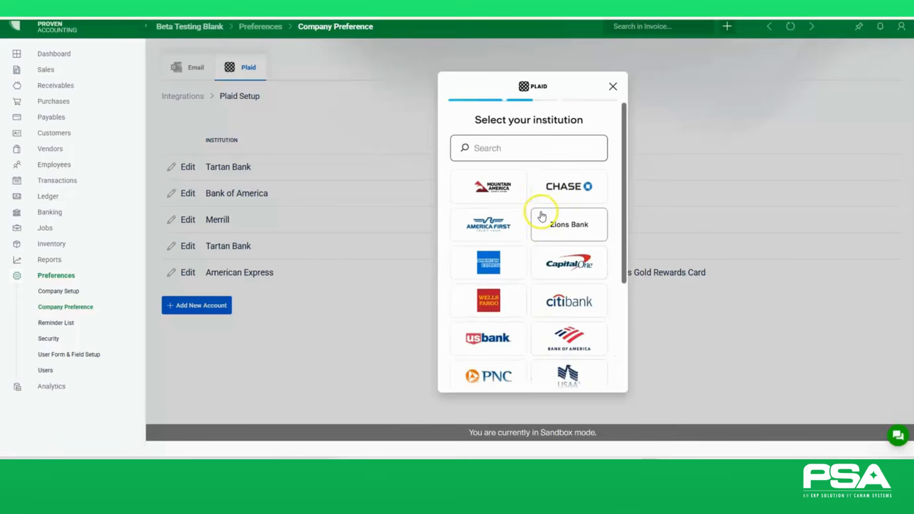
{"action": "left_click", "coordinate": [504, 145]}
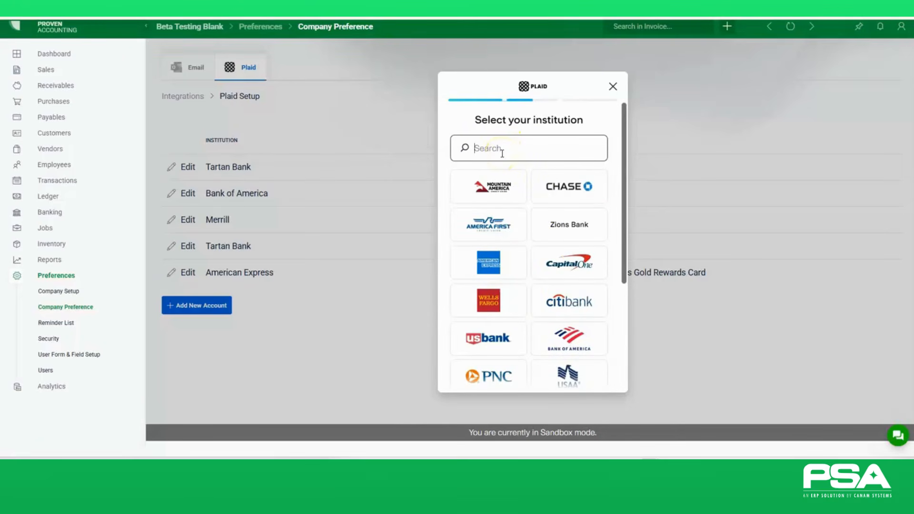
{"action": "left_click", "coordinate": [498, 188]}
{"action": "left_click", "coordinate": [610, 88]}
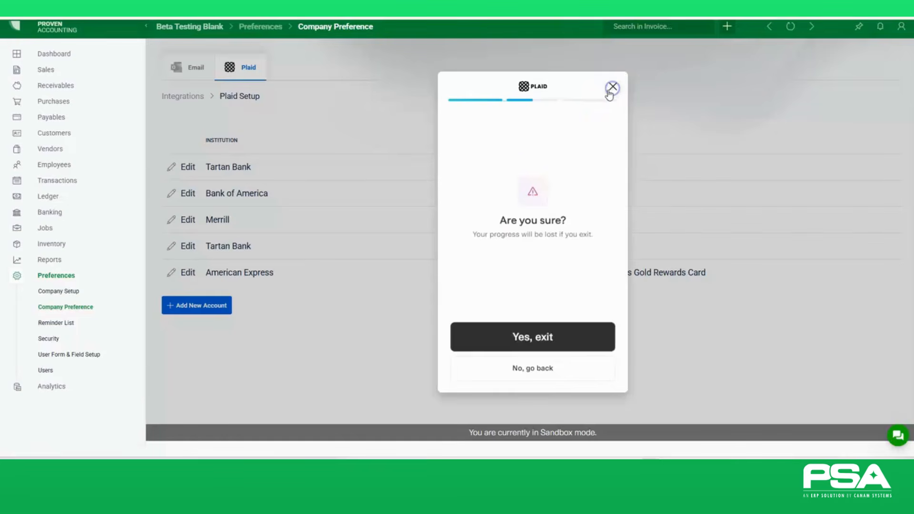
{"action": "left_click", "coordinate": [612, 86]}
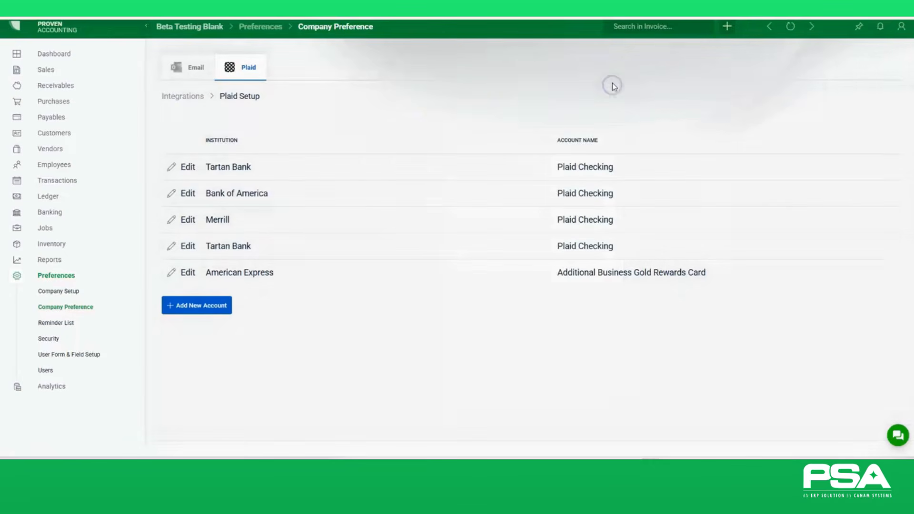
{"action": "left_click", "coordinate": [469, 118]}
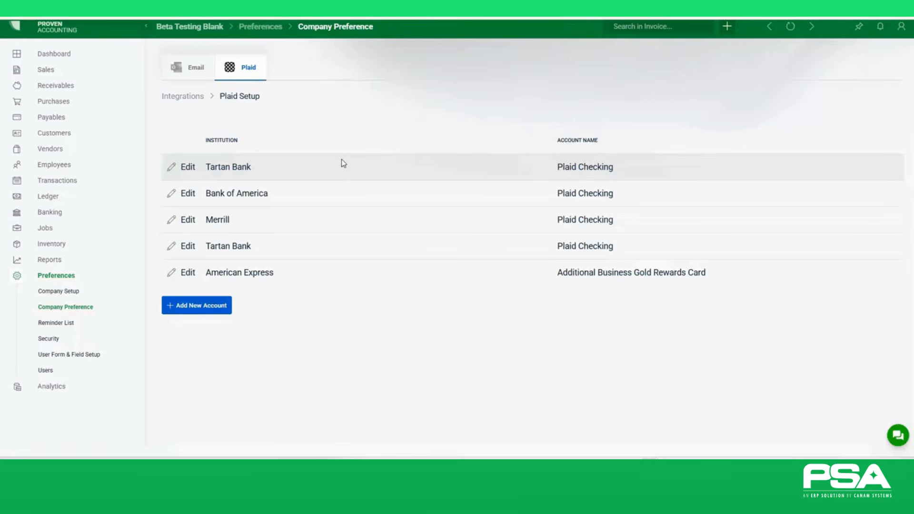
Step: Open the account setup of the first Tartan Bank connection and set its transaction sync date to 2026-06-01
{"action": "left_click", "coordinate": [186, 168]}
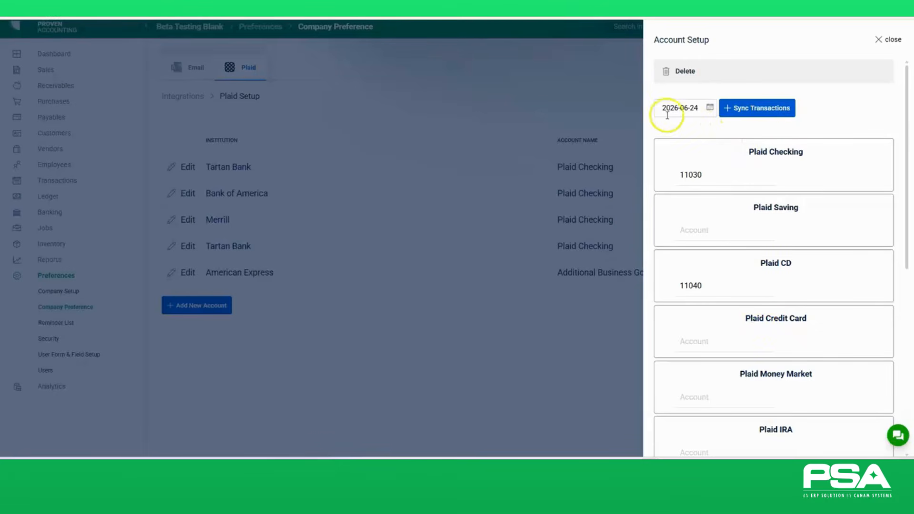
{"action": "left_click", "coordinate": [780, 119]}
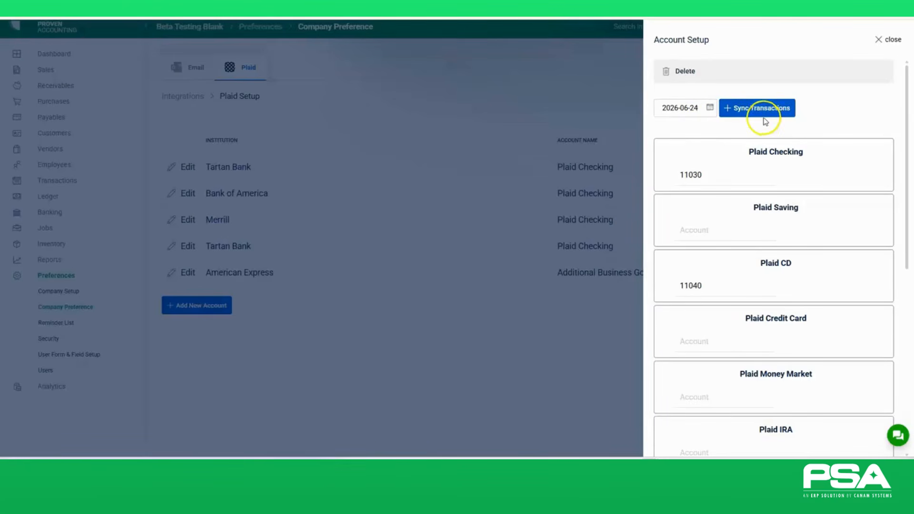
{"action": "left_click", "coordinate": [711, 111]}
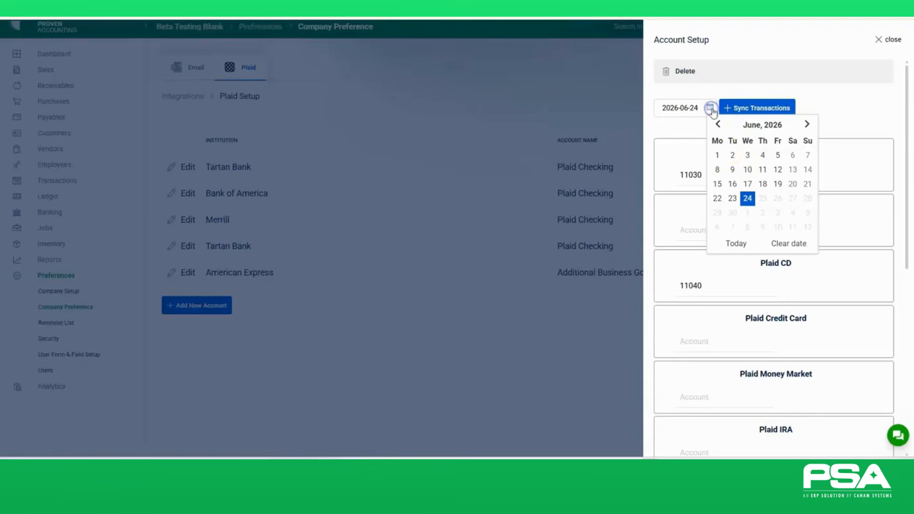
{"action": "left_click", "coordinate": [717, 156]}
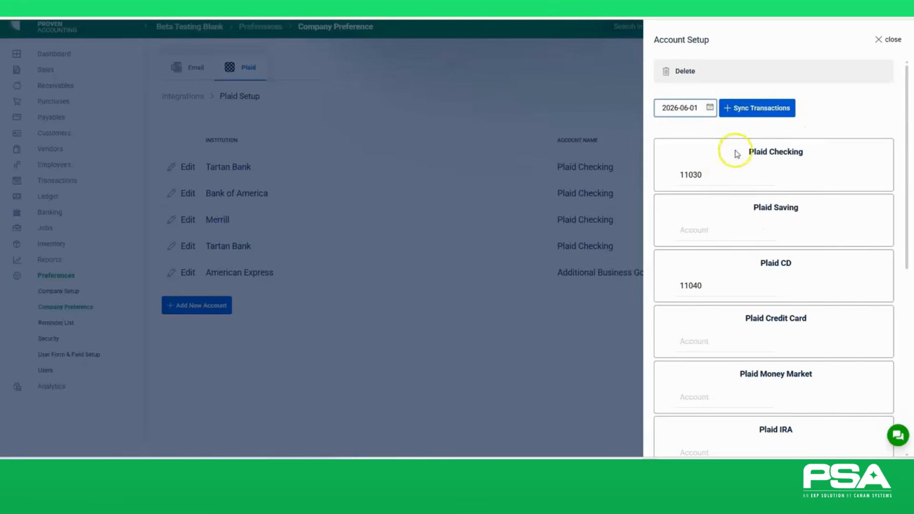
Step: Change the Tartan Bank transaction sync date to 2026-05-01 and close the account setup
{"action": "left_click", "coordinate": [710, 109]}
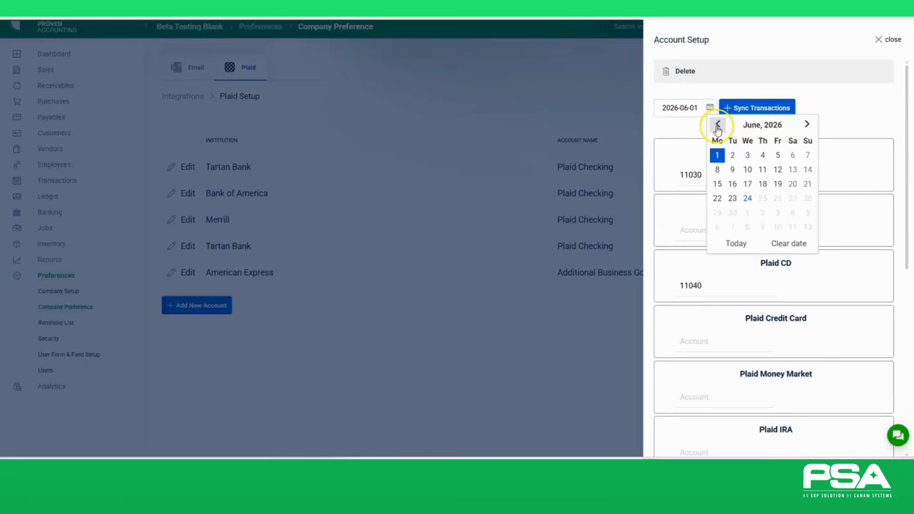
{"action": "left_click", "coordinate": [717, 126]}
{"action": "left_click", "coordinate": [777, 155]}
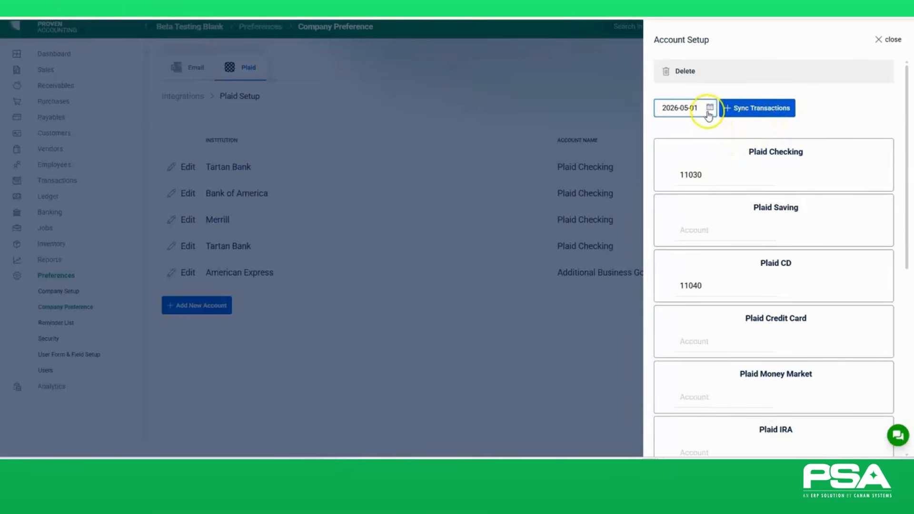
{"action": "left_click", "coordinate": [890, 44]}
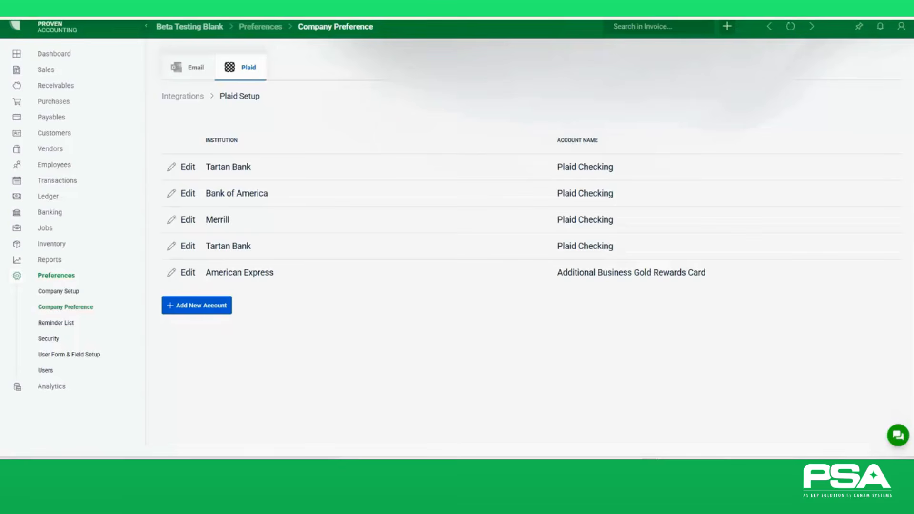
Step: Open the bank feeds and search the pending transactions of the first Bank - Operating account
{"action": "left_click", "coordinate": [49, 215]}
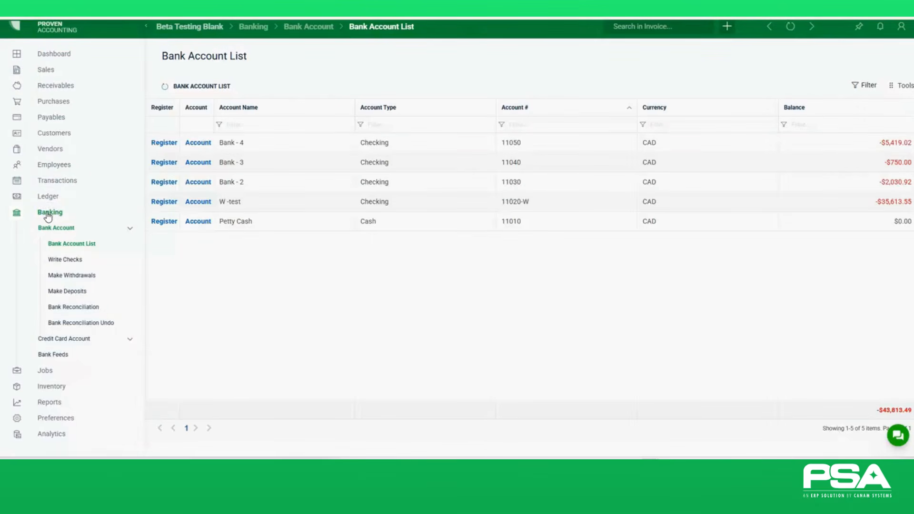
{"action": "left_click", "coordinate": [61, 358]}
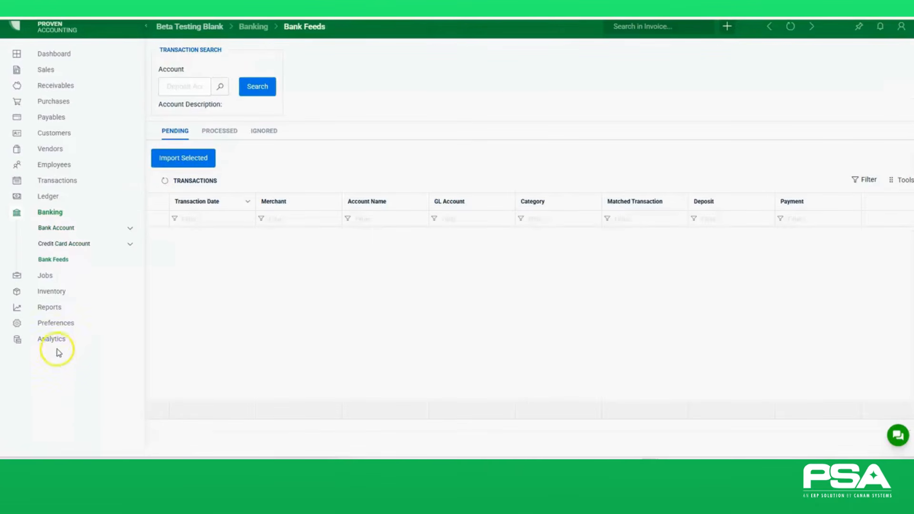
{"action": "left_click", "coordinate": [222, 89]}
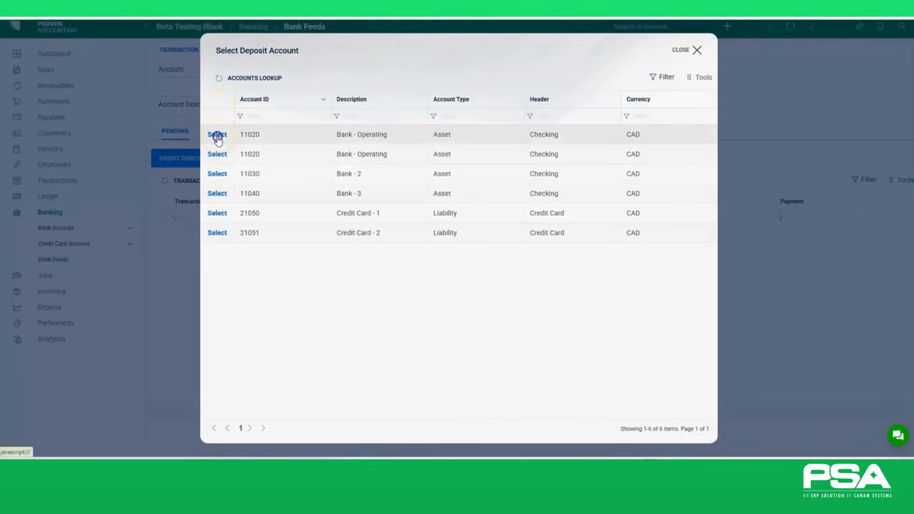
{"action": "left_click", "coordinate": [217, 136]}
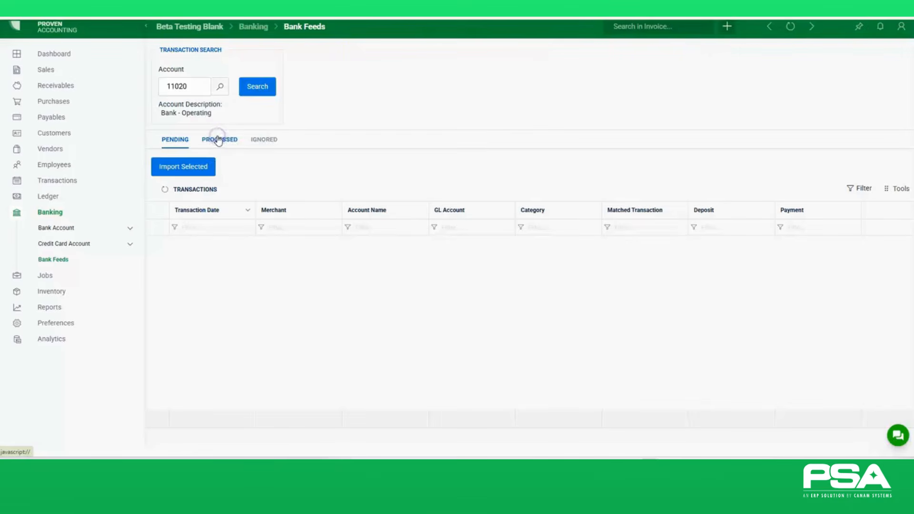
{"action": "left_click", "coordinate": [257, 87]}
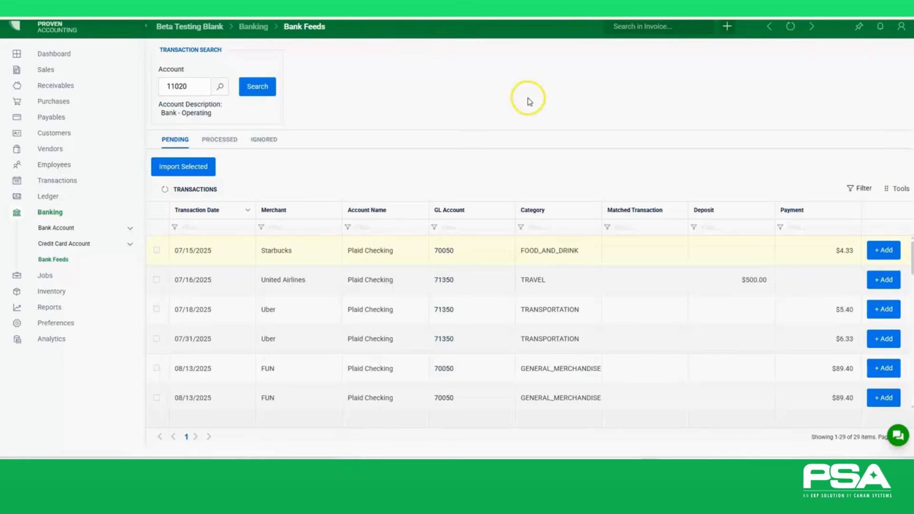
Step: Examine the match options for the pending 07/15/2025 Starbucks transaction, then collapse its details
{"action": "left_click", "coordinate": [398, 250]}
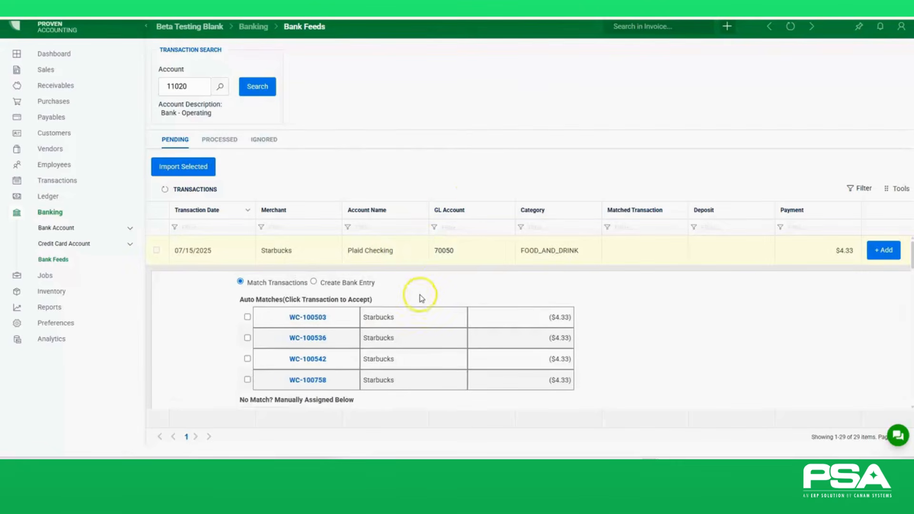
{"action": "scroll", "coordinate": [429, 318], "scroll_direction": "down", "scroll_amount": 3}
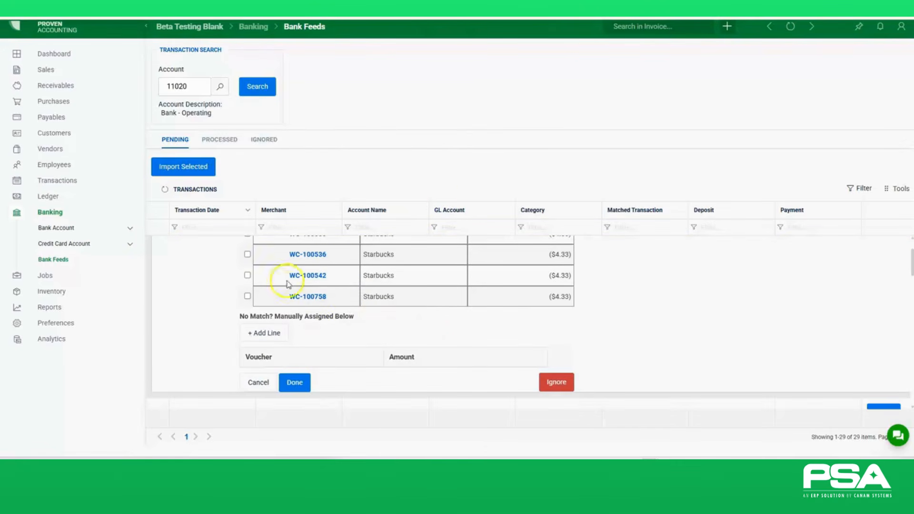
{"action": "scroll", "coordinate": [335, 304], "scroll_direction": "up", "scroll_amount": 1}
{"action": "scroll", "coordinate": [336, 305], "scroll_direction": "up", "scroll_amount": 2}
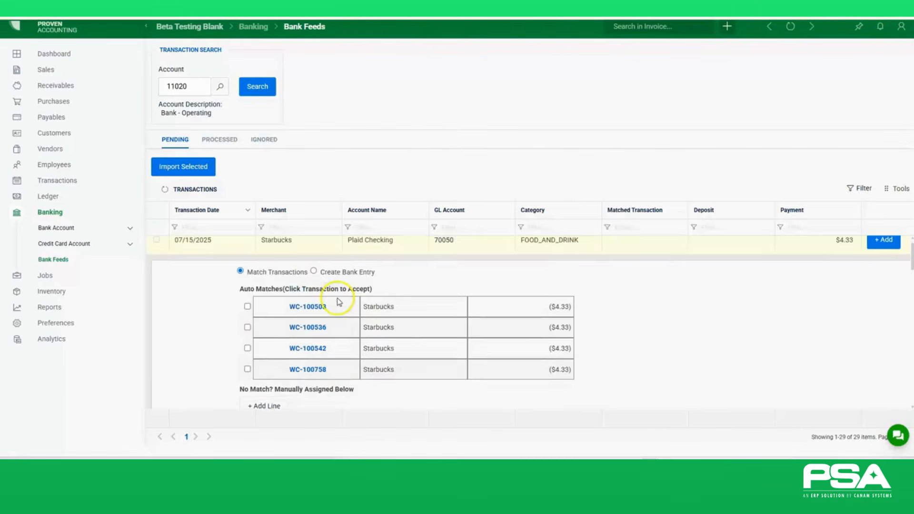
{"action": "left_click", "coordinate": [330, 257]}
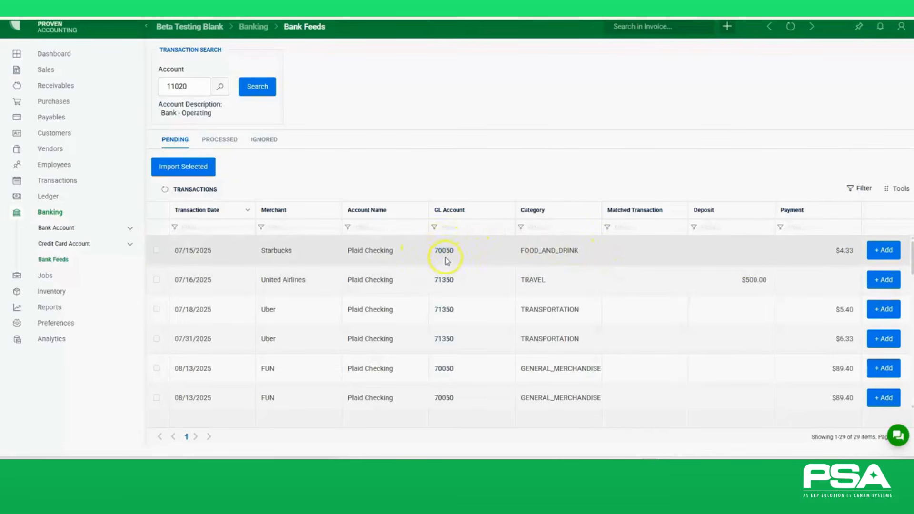
{"action": "left_click", "coordinate": [492, 256]}
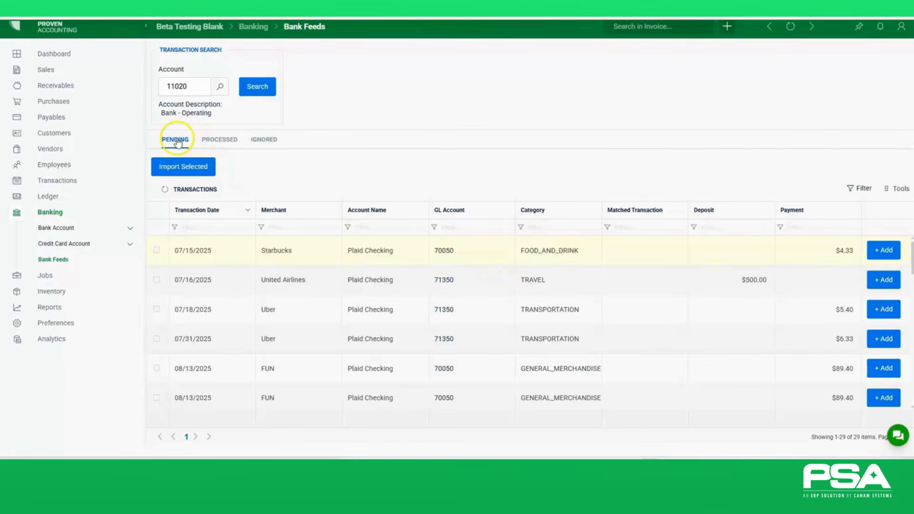
Step: View the processed and ignored bank feed transactions, then return to the pending ones
{"action": "left_click", "coordinate": [223, 141]}
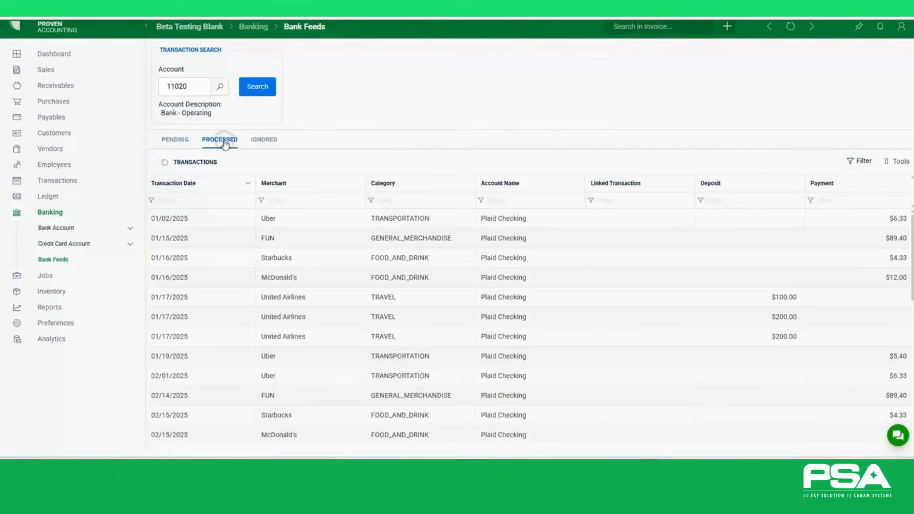
{"action": "left_click", "coordinate": [267, 140]}
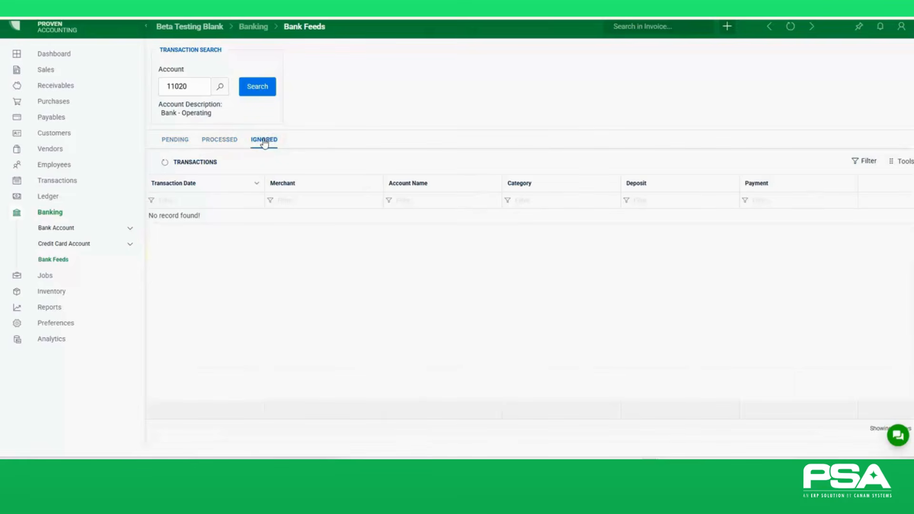
{"action": "left_click", "coordinate": [175, 141]}
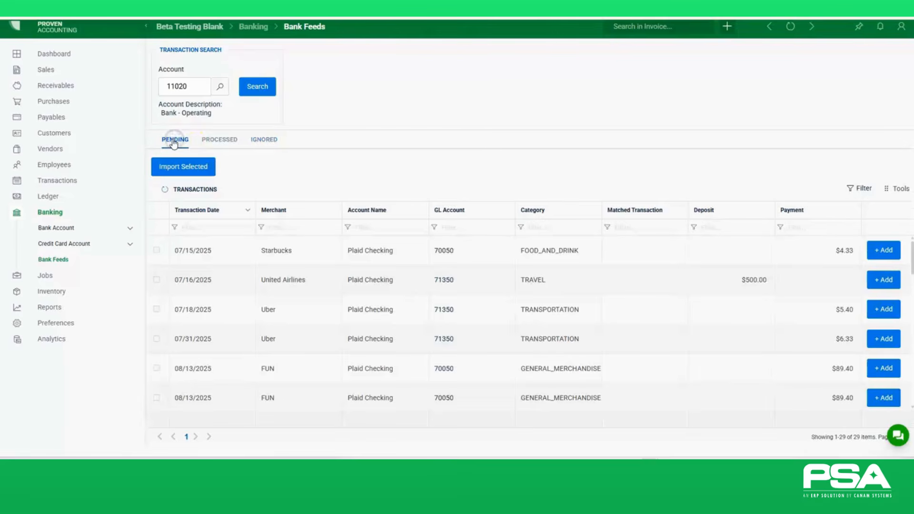
Step: Expand the 07/15/2025 Starbucks transaction, inspect its suggested matching withdrawal WC-100503, and close that withdrawal
{"action": "left_click", "coordinate": [301, 255]}
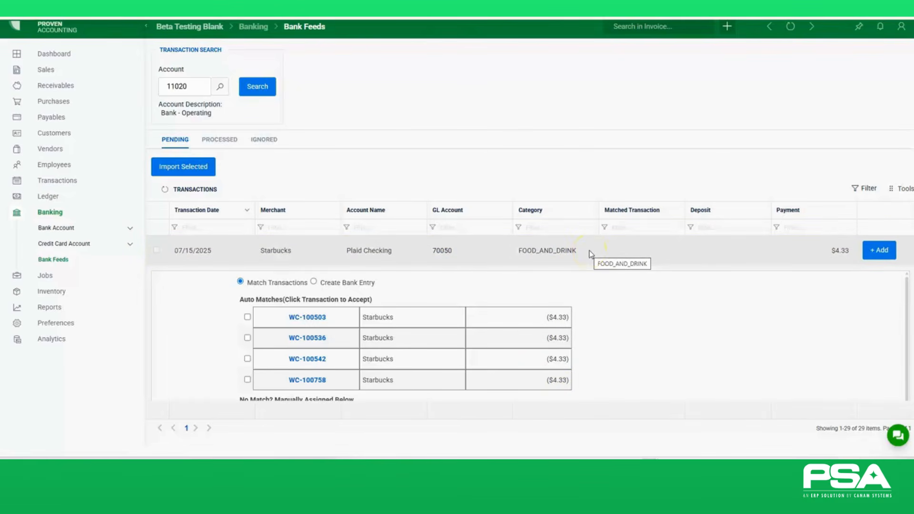
{"action": "left_click", "coordinate": [373, 391]}
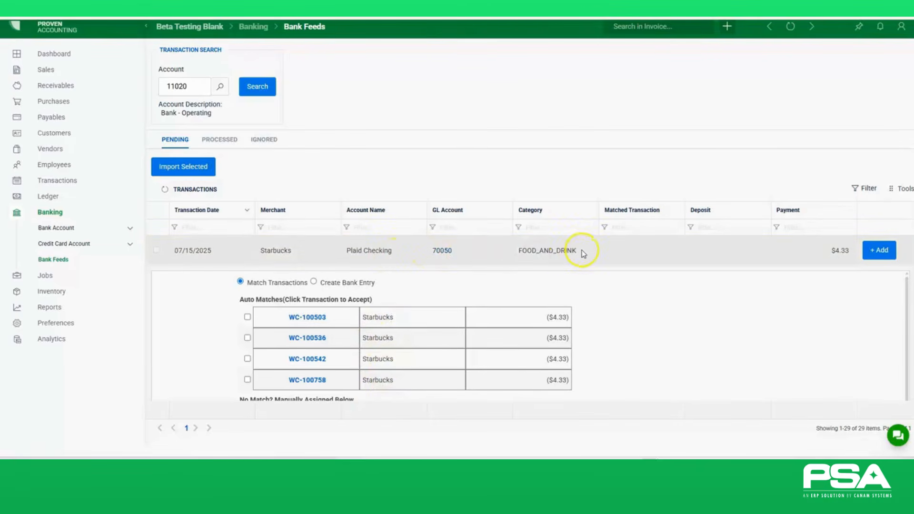
{"action": "left_click", "coordinate": [314, 319]}
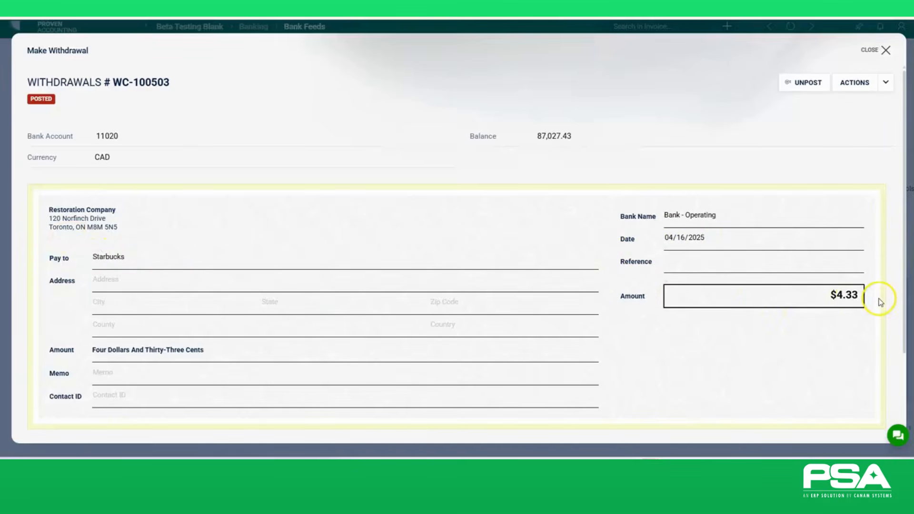
{"action": "left_click", "coordinate": [885, 50]}
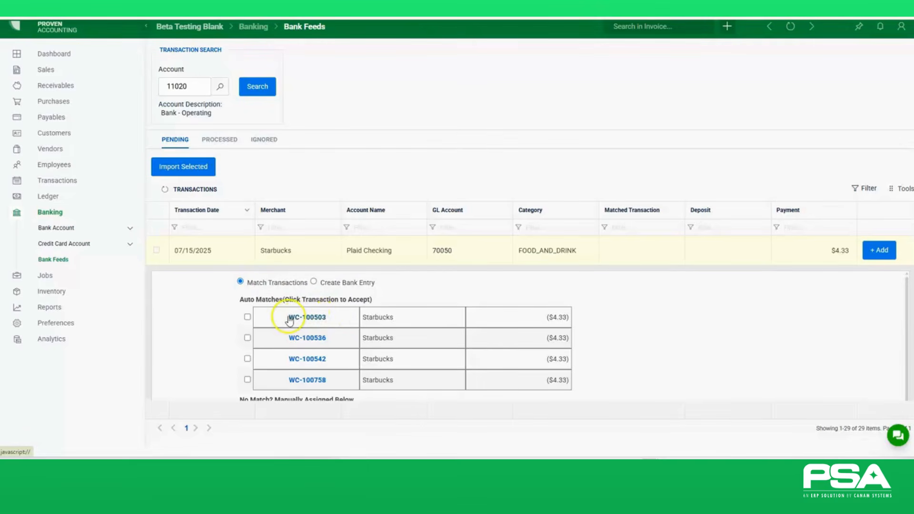
Step: Inspect the suggested matching withdrawal WC-100536 for the 07/15/2025 Starbucks transaction, then close it
{"action": "left_click", "coordinate": [312, 338]}
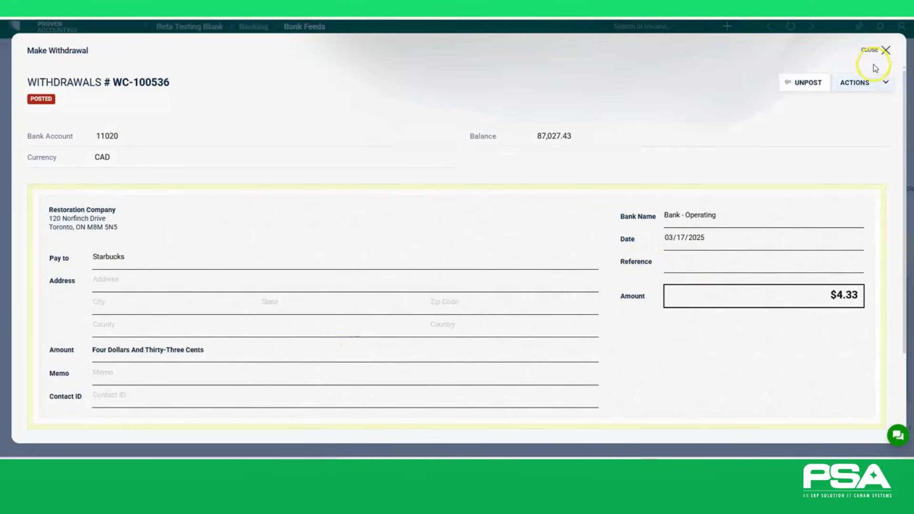
{"action": "left_click", "coordinate": [878, 50]}
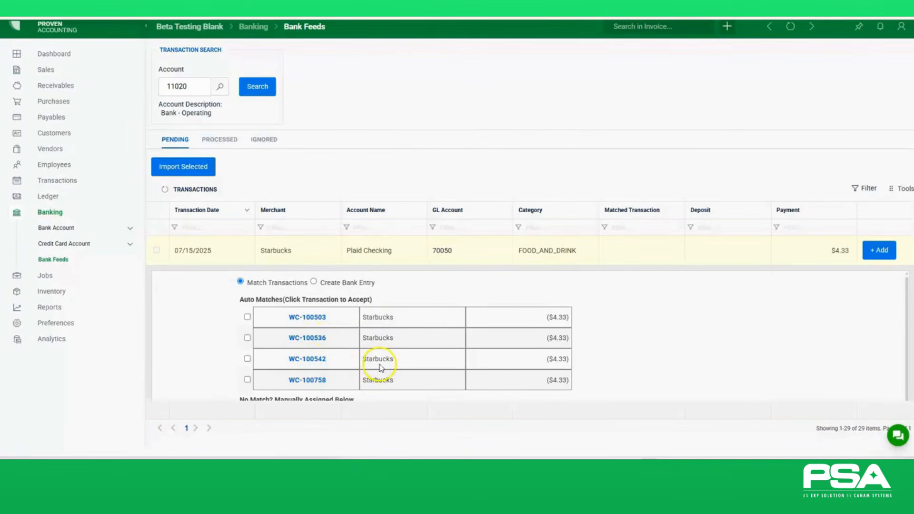
Step: Try WC-100542 as the match for the 07/15/2025 Starbucks transaction, then clear the selection and collapse the details
{"action": "left_click", "coordinate": [248, 359]}
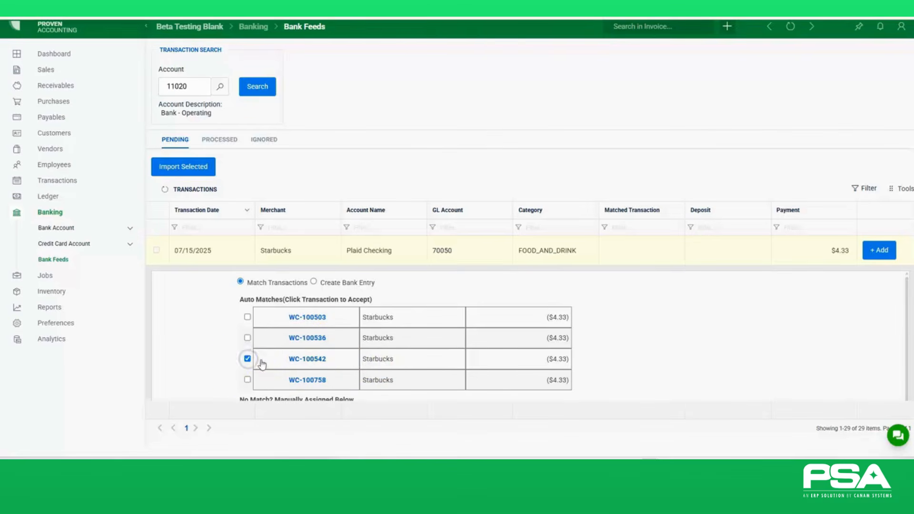
{"action": "scroll", "coordinate": [279, 368], "scroll_direction": "down", "scroll_amount": 1}
{"action": "scroll", "coordinate": [325, 361], "scroll_direction": "down", "scroll_amount": 1}
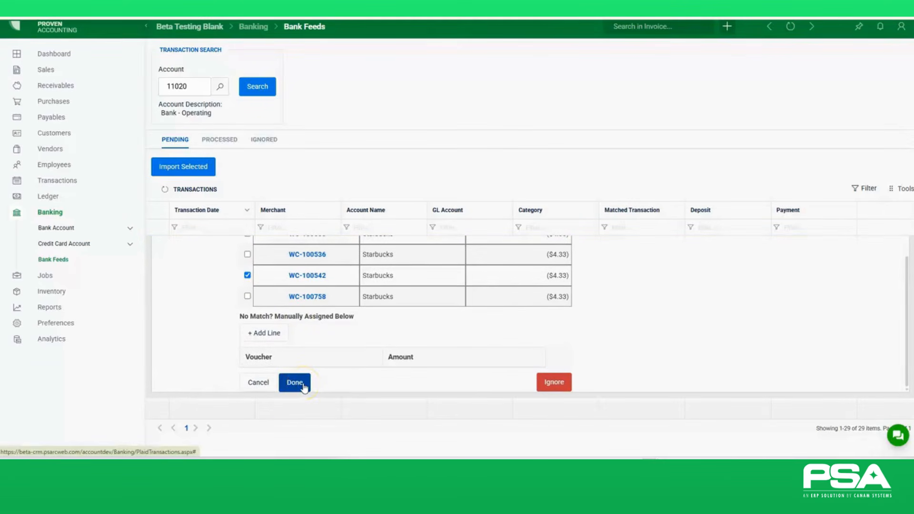
{"action": "scroll", "coordinate": [409, 377], "scroll_direction": "up", "scroll_amount": 1}
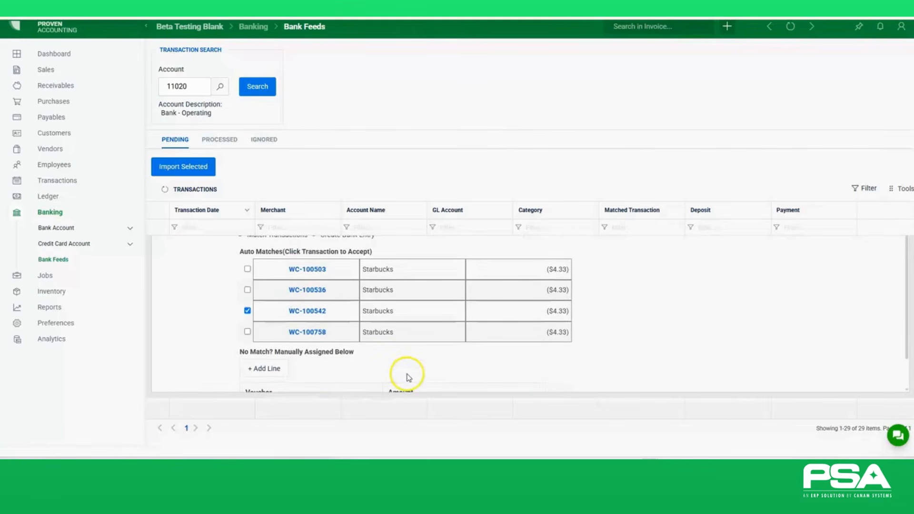
{"action": "scroll", "coordinate": [408, 377], "scroll_direction": "up", "scroll_amount": 1}
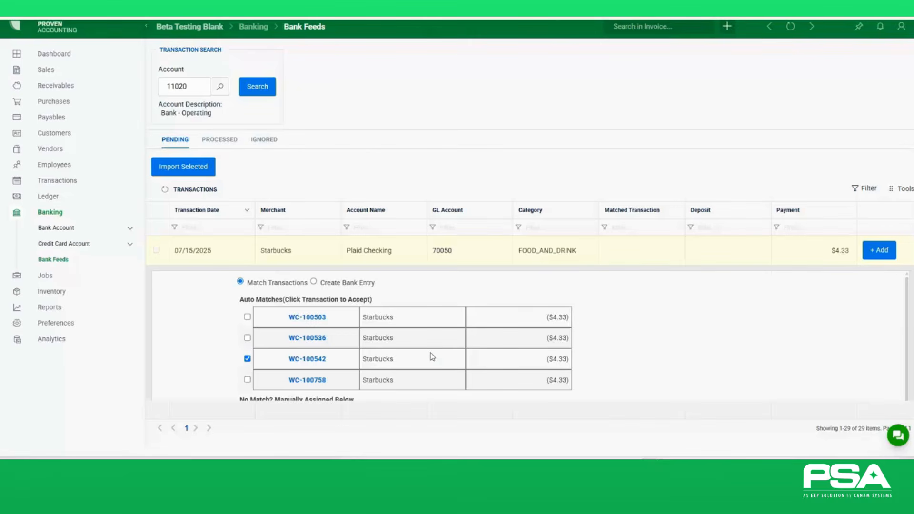
{"action": "left_click", "coordinate": [468, 246]}
{"action": "left_click", "coordinate": [247, 360]}
{"action": "left_click", "coordinate": [279, 251]}
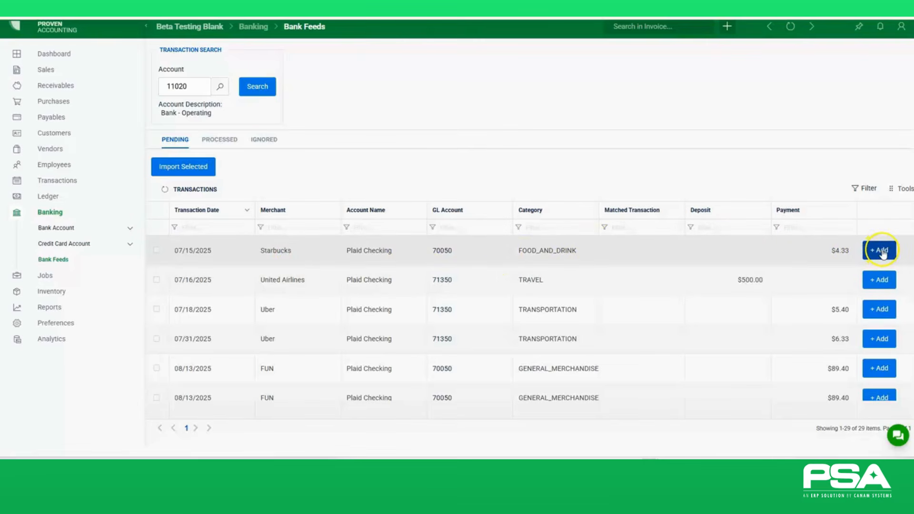
Step: Try to change the 07/15/2025 Starbucks GL account to 70040 Staff Functions, but decline updating the default for the FOOD_AND_DRINK category
{"action": "left_click", "coordinate": [572, 257]}
{"action": "left_click", "coordinate": [442, 250]}
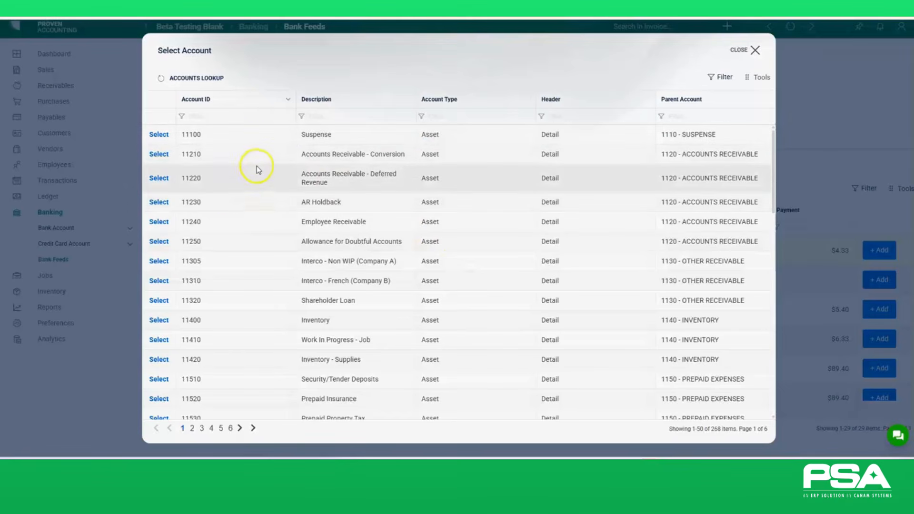
{"action": "left_click", "coordinate": [333, 114]}
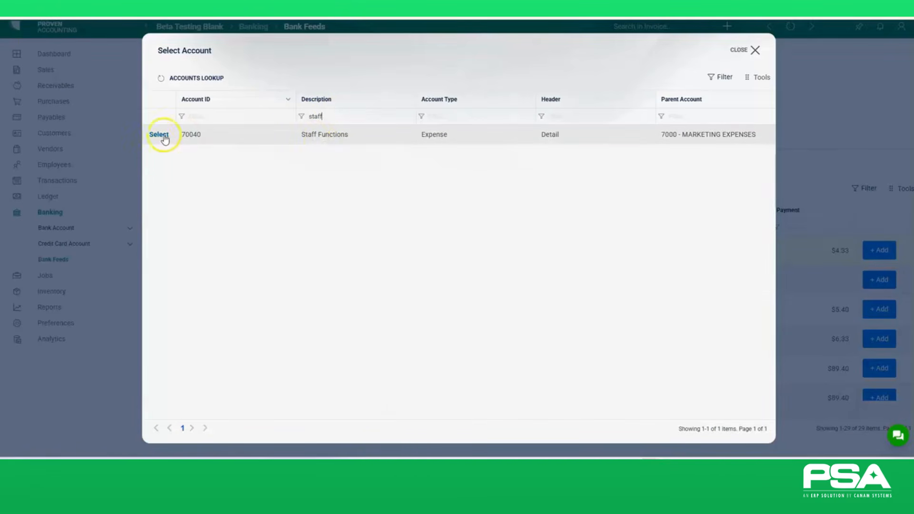
{"action": "left_click", "coordinate": [158, 135]}
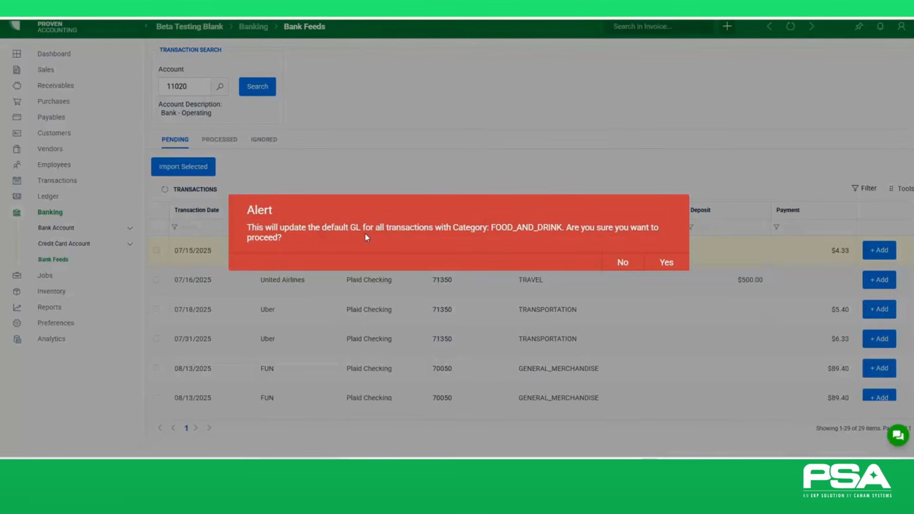
{"action": "left_click", "coordinate": [623, 263]}
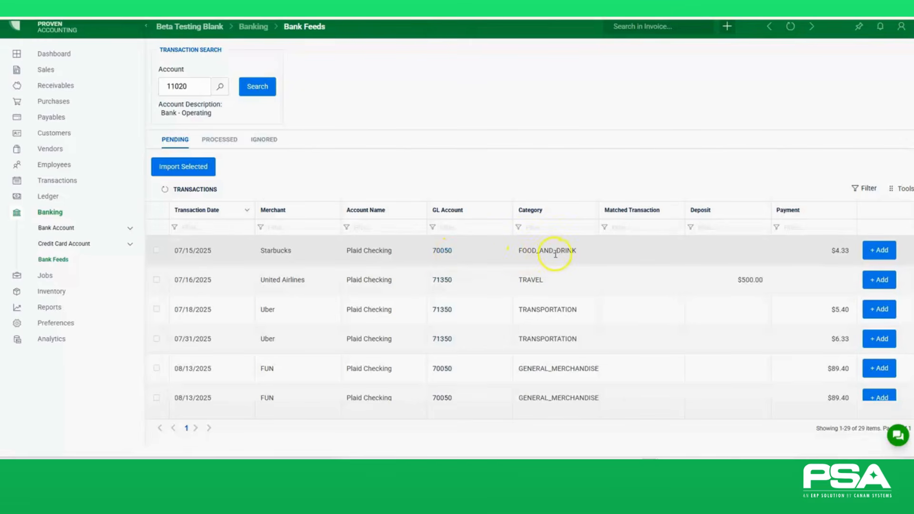
Step: Compare the GL accounts and categories of the pending transactions, then expand the first 08/13/2025 FUN transaction to view its match options
{"action": "scroll", "coordinate": [556, 260], "scroll_direction": "down", "scroll_amount": 3}
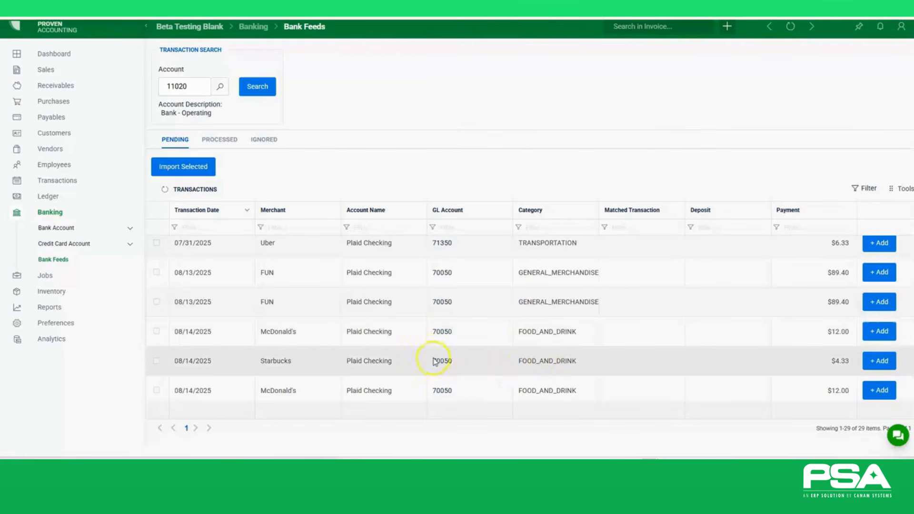
{"action": "scroll", "coordinate": [537, 362], "scroll_direction": "up", "scroll_amount": 3}
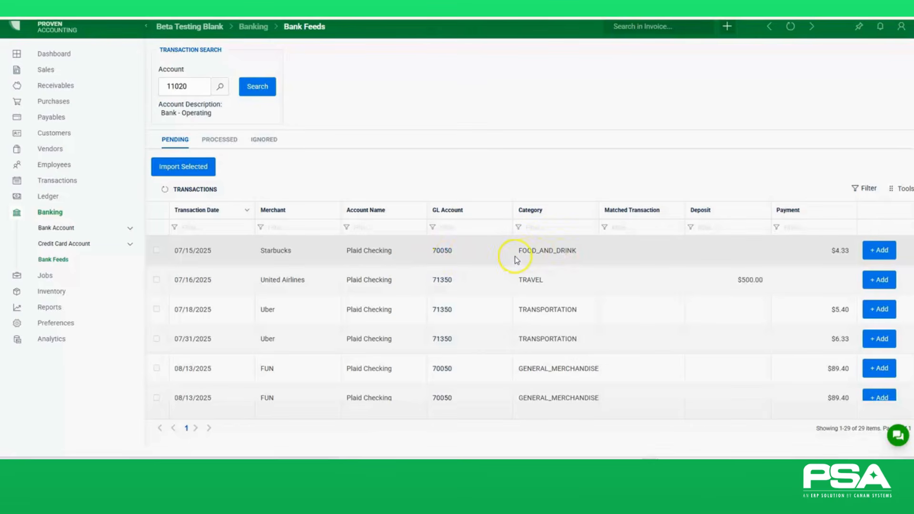
{"action": "scroll", "coordinate": [545, 347], "scroll_direction": "down", "scroll_amount": 2}
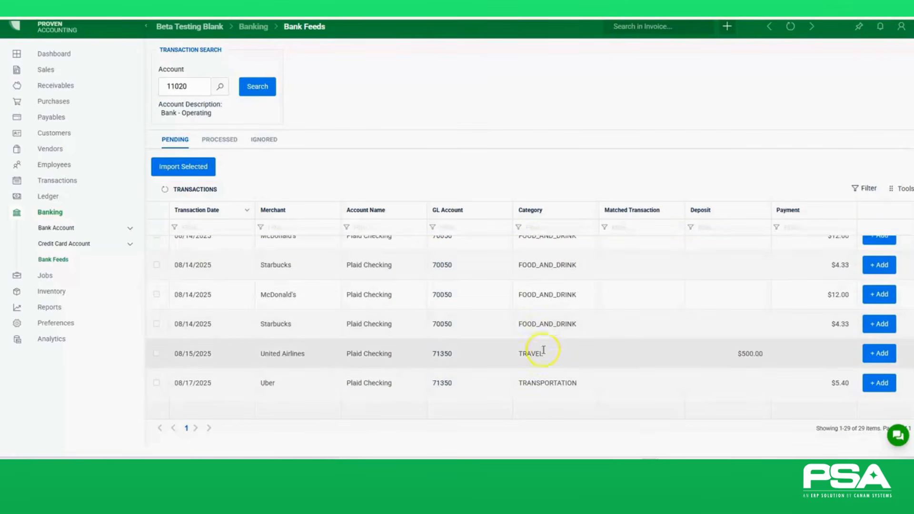
{"action": "scroll", "coordinate": [542, 357], "scroll_direction": "up", "scroll_amount": 2}
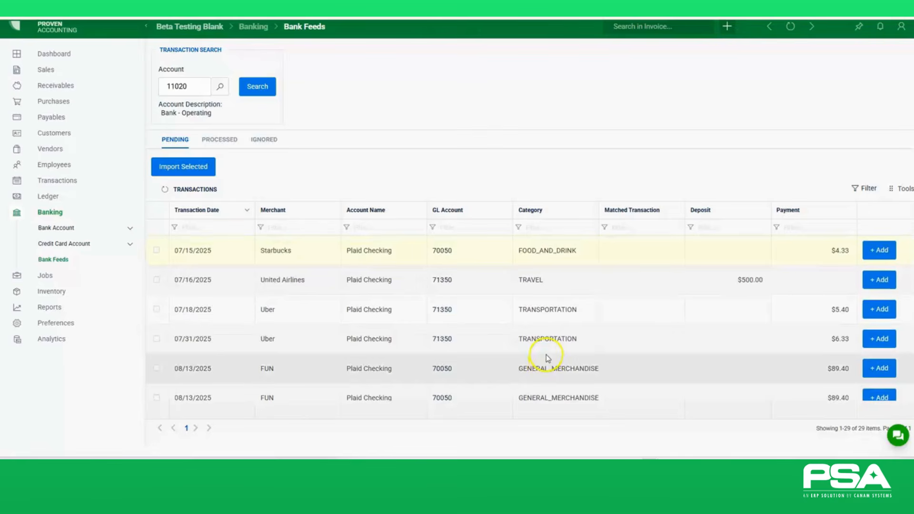
{"action": "scroll", "coordinate": [548, 350], "scroll_direction": "down", "scroll_amount": 1}
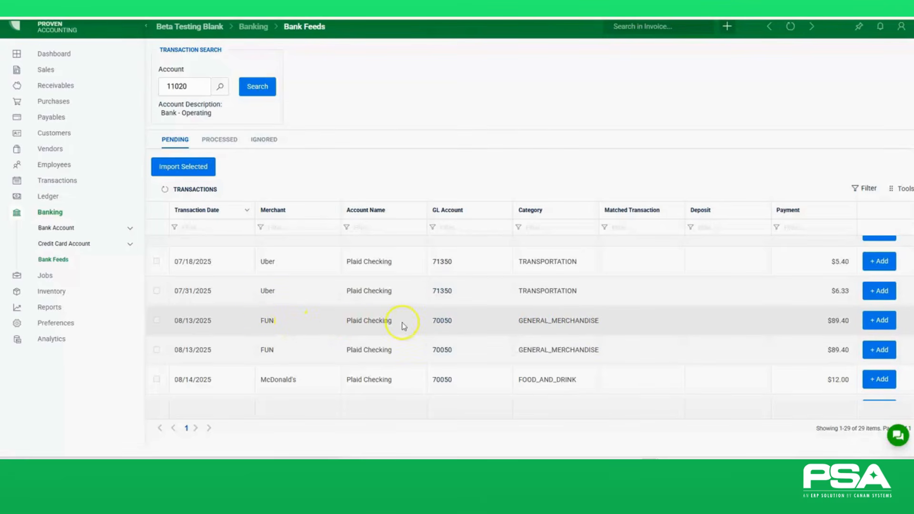
{"action": "left_click", "coordinate": [529, 321]}
{"action": "scroll", "coordinate": [530, 320], "scroll_direction": "down", "scroll_amount": 1}
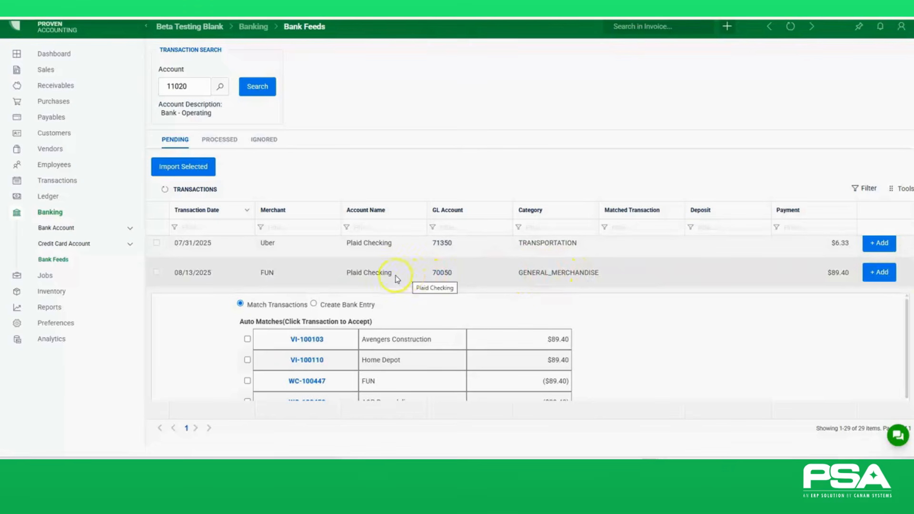
{"action": "left_click", "coordinate": [507, 286]}
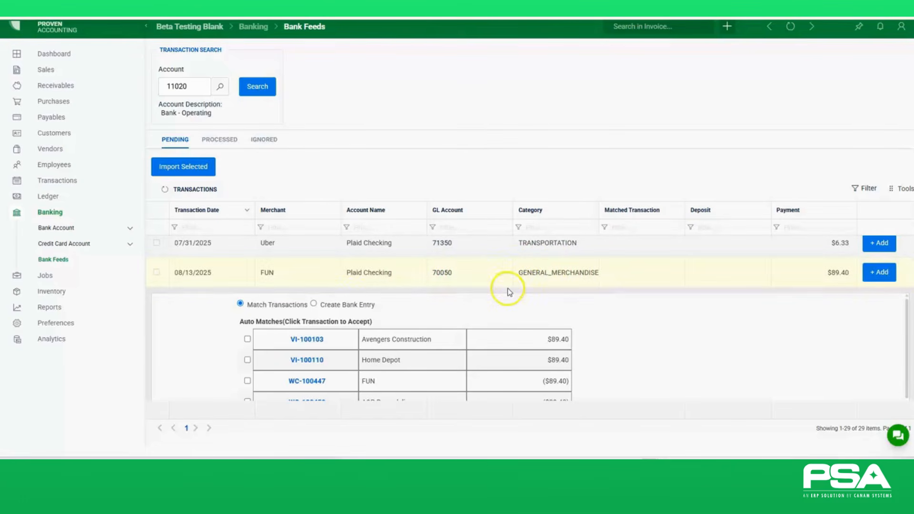
Step: Draft a bank entry for the first 08/13/2025 FUN transaction with one line on account 70040 Staff Functions, then collapse the details
{"action": "left_click", "coordinate": [314, 305]}
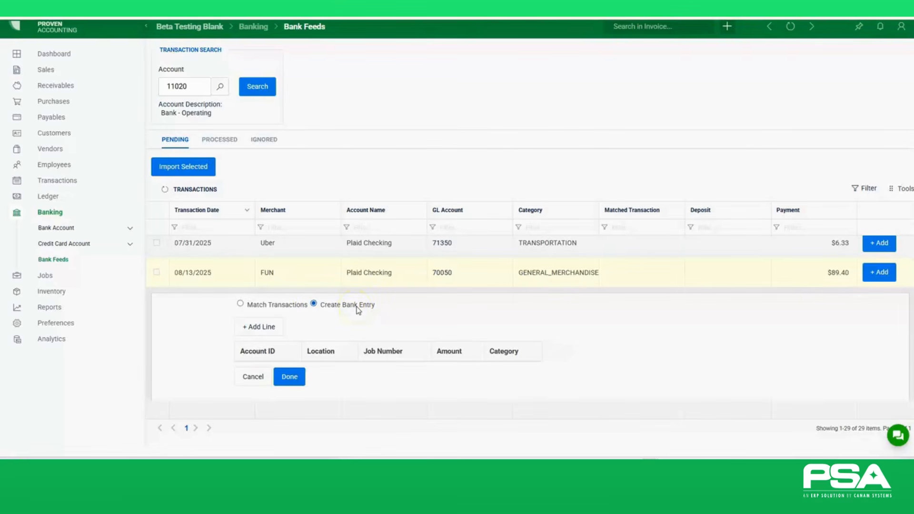
{"action": "scroll", "coordinate": [358, 310], "scroll_direction": "down", "scroll_amount": 1}
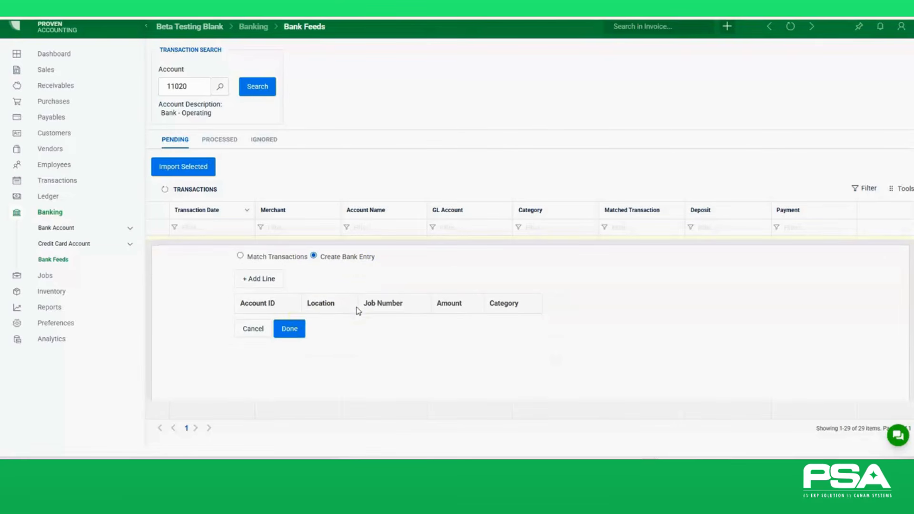
{"action": "left_click", "coordinate": [259, 281]}
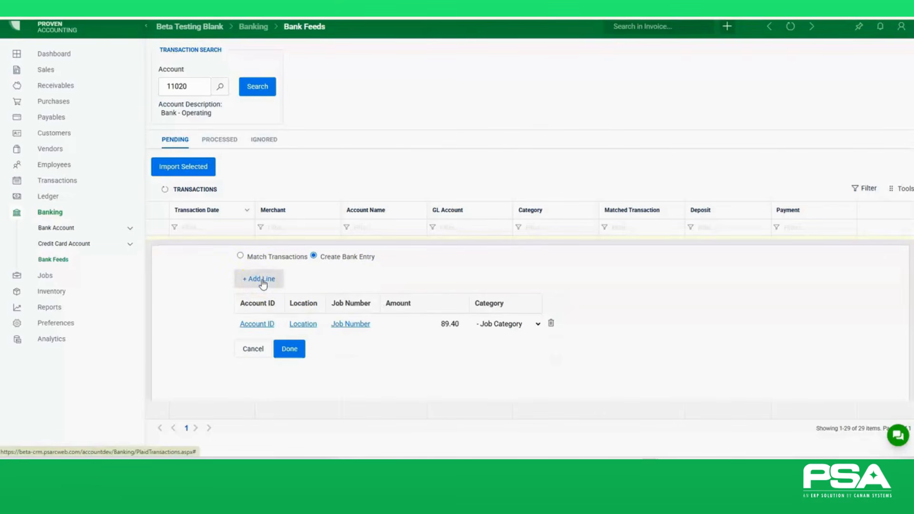
{"action": "left_click", "coordinate": [261, 326]}
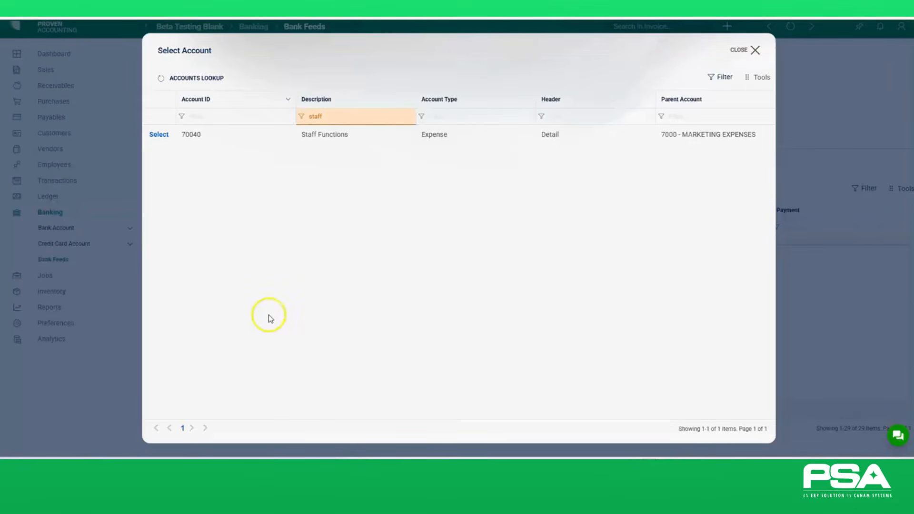
{"action": "left_click", "coordinate": [157, 135]}
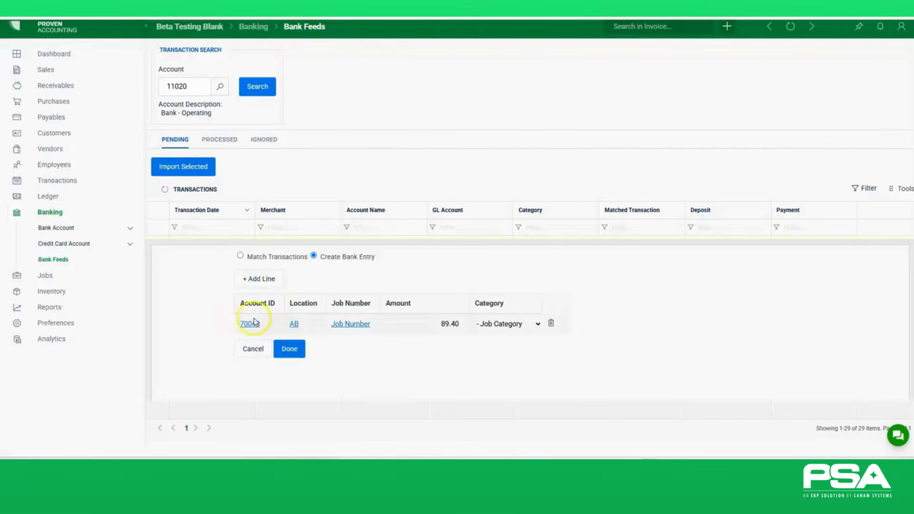
{"action": "left_click", "coordinate": [291, 356]}
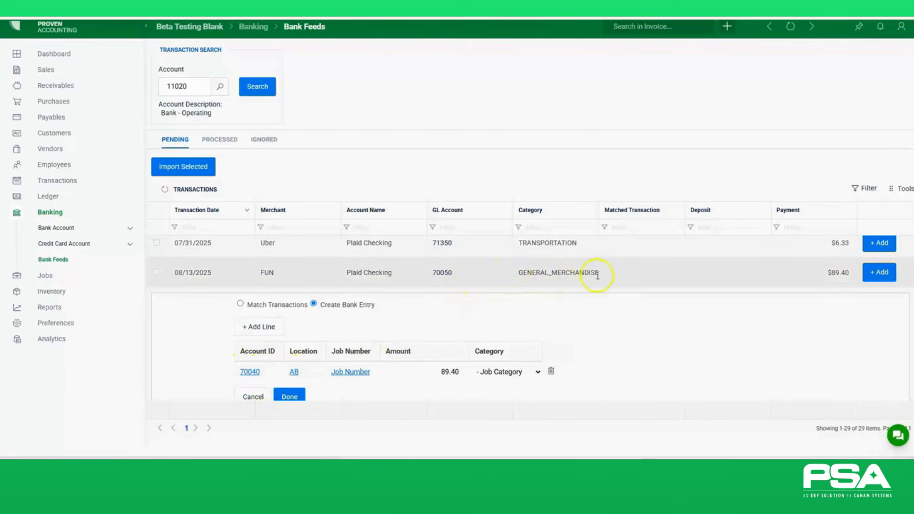
{"action": "left_click", "coordinate": [475, 280]}
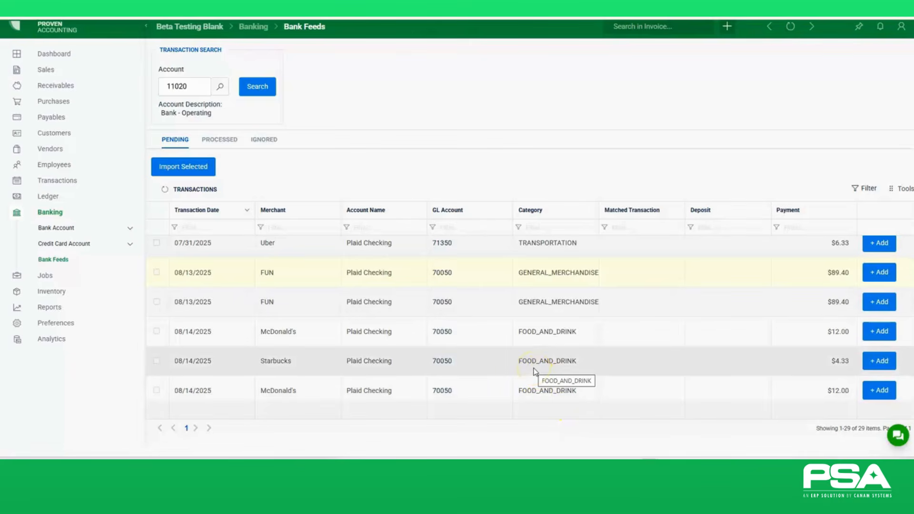
Step: Expand the 07/16/2025 United Airlines deposit, review its suggested matches, and manually assign invoice MD-100650 to it
{"action": "scroll", "coordinate": [535, 372], "scroll_direction": "up", "scroll_amount": 3}
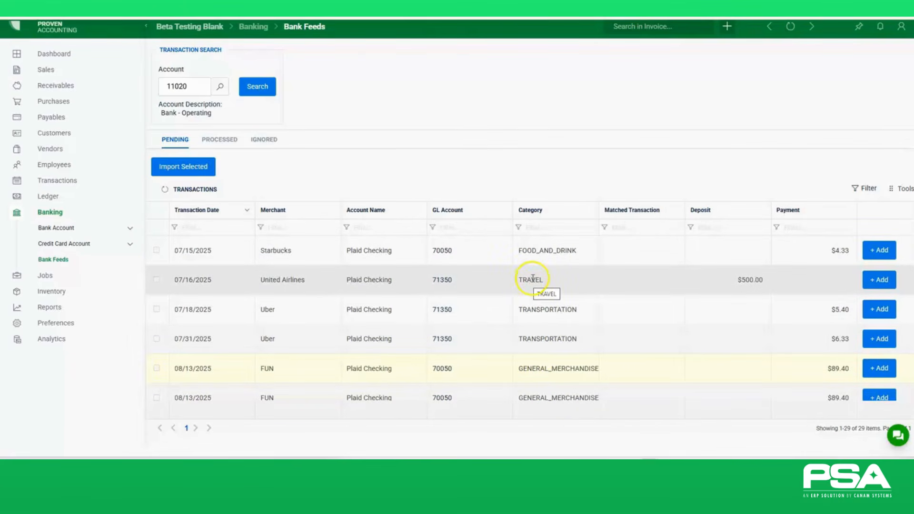
{"action": "left_click", "coordinate": [704, 281]}
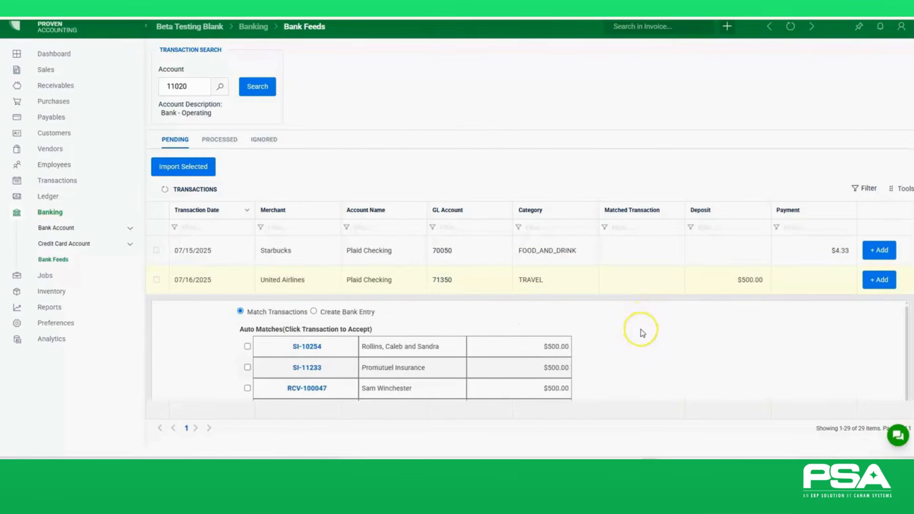
{"action": "scroll", "coordinate": [641, 333], "scroll_direction": "down", "scroll_amount": 1}
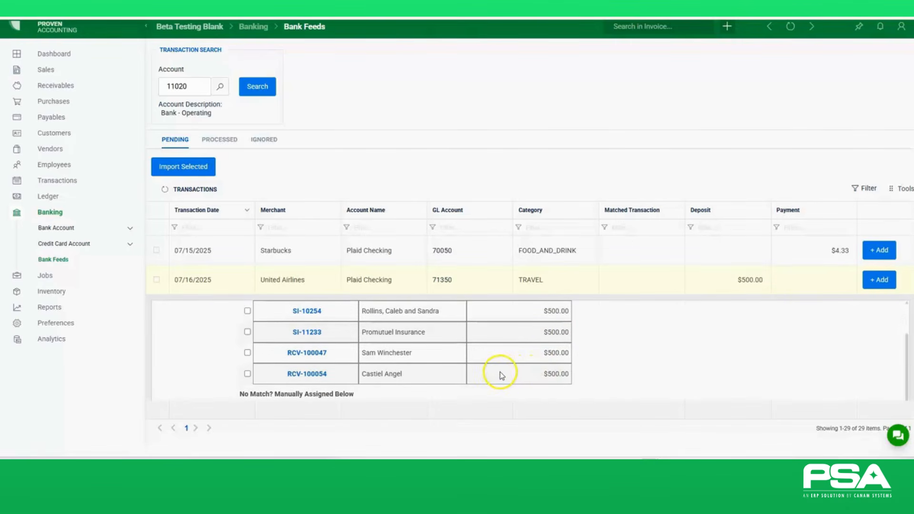
{"action": "scroll", "coordinate": [501, 375], "scroll_direction": "down", "scroll_amount": 3}
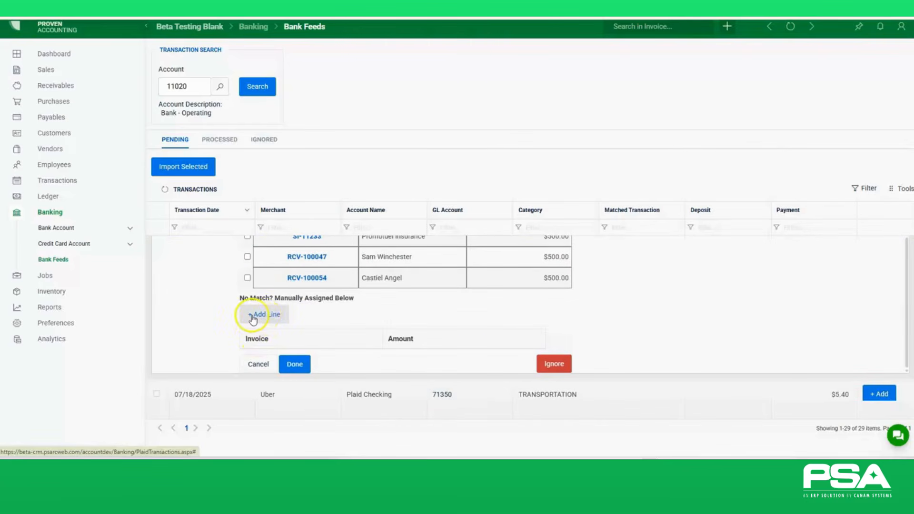
{"action": "left_click", "coordinate": [273, 315]}
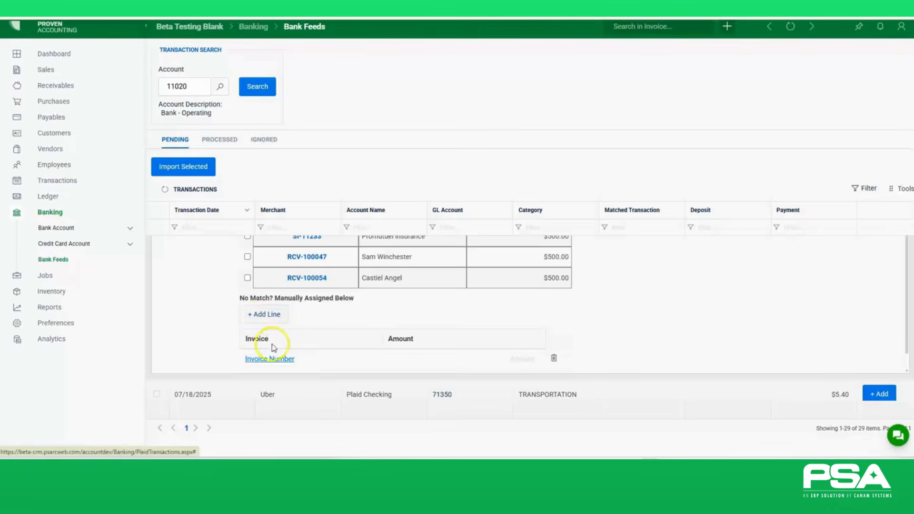
{"action": "left_click", "coordinate": [272, 359]}
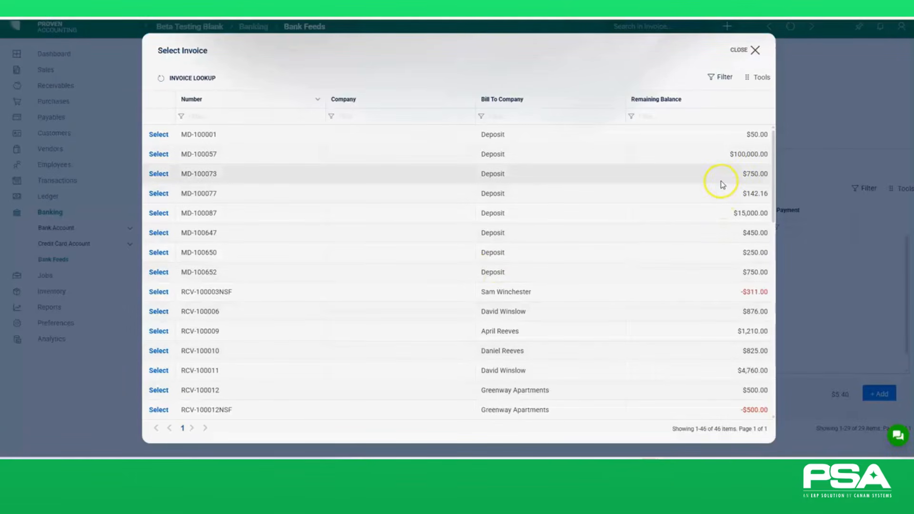
{"action": "left_click", "coordinate": [159, 253]}
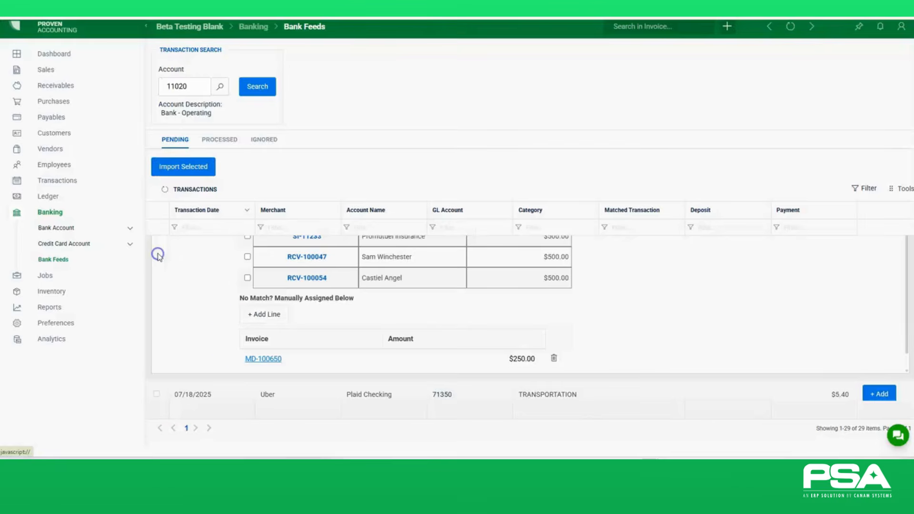
Step: Add a second manual invoice line to the 07/16/2025 United Airlines deposit and close the invoice lookup without choosing an invoice
{"action": "left_click", "coordinate": [265, 322]}
{"action": "left_click", "coordinate": [264, 339]}
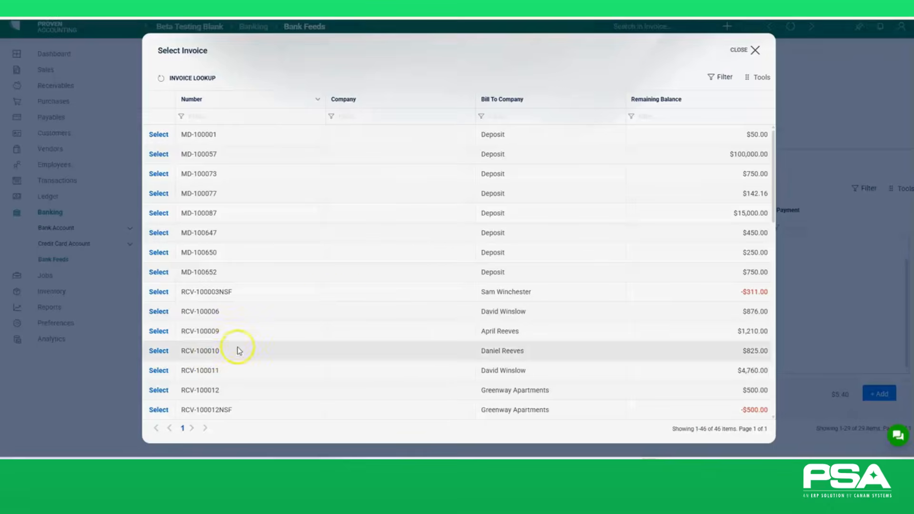
{"action": "left_click", "coordinate": [743, 47]}
{"action": "scroll", "coordinate": [663, 308], "scroll_direction": "up", "scroll_amount": 2}
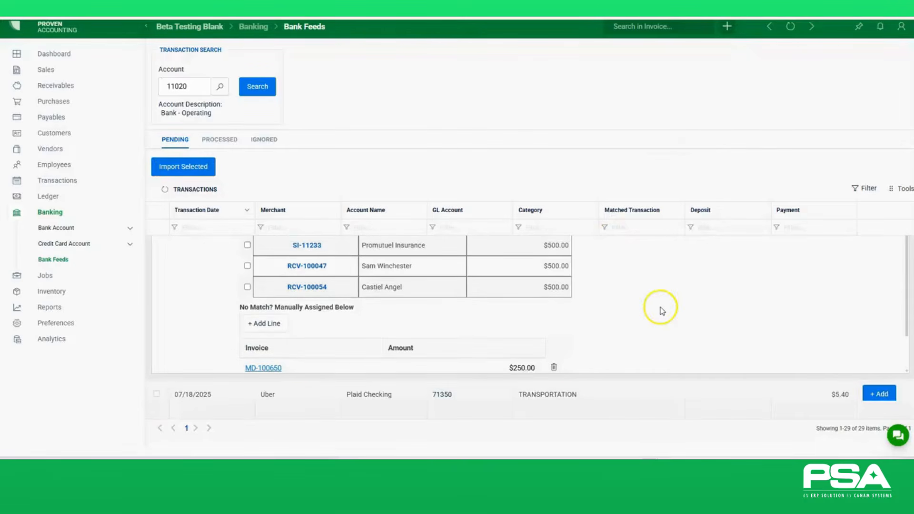
{"action": "scroll", "coordinate": [662, 308], "scroll_direction": "down", "scroll_amount": 2}
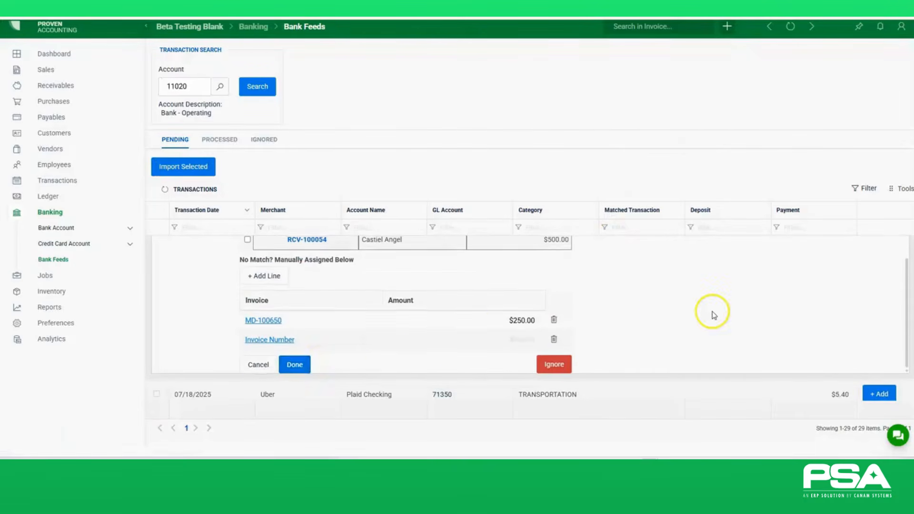
Step: Collapse the 07/16/2025 United Airlines deposit's details, and briefly review the suggested matches of the 07/15/2025 Starbucks transaction
{"action": "scroll", "coordinate": [714, 314], "scroll_direction": "up", "scroll_amount": 2}
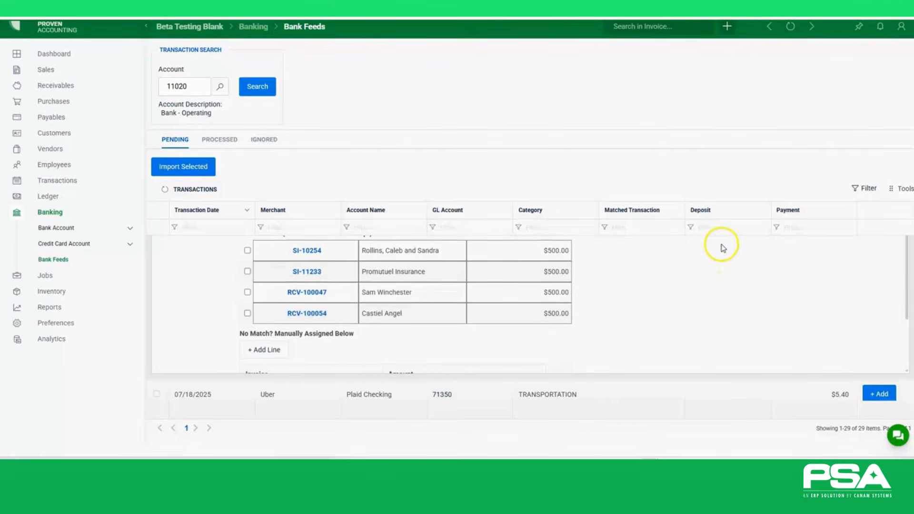
{"action": "scroll", "coordinate": [718, 245], "scroll_direction": "up", "scroll_amount": 3}
{"action": "left_click", "coordinate": [611, 284]}
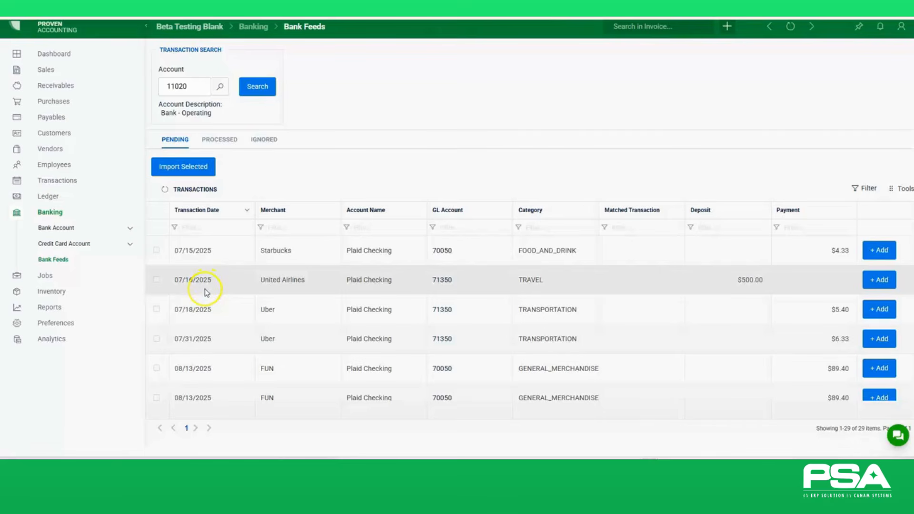
{"action": "left_click", "coordinate": [299, 256]}
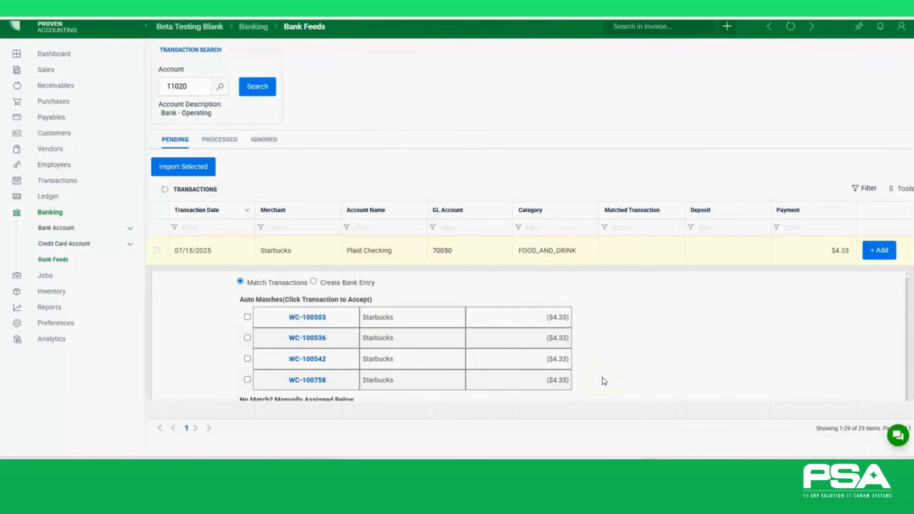
{"action": "left_click", "coordinate": [464, 251]}
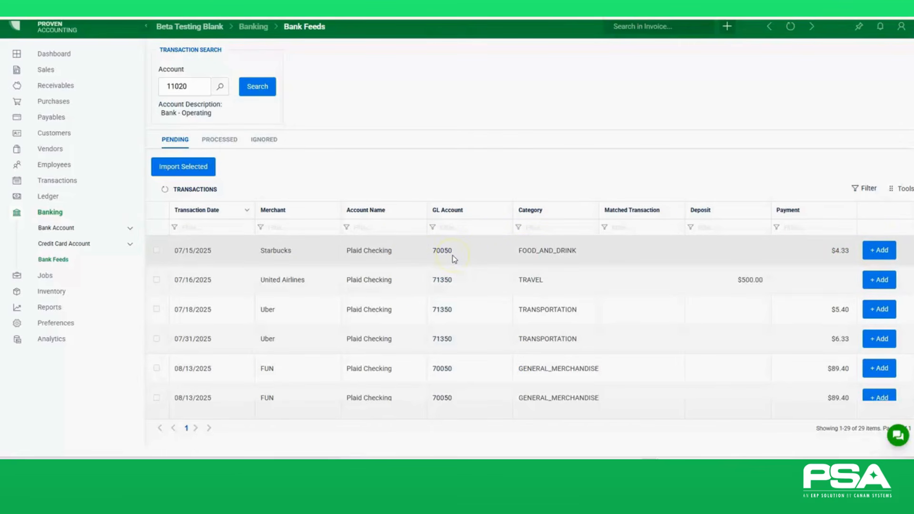
Step: Load the bank feed transactions for account 21050 Credit Card - 1
{"action": "left_click", "coordinate": [220, 88]}
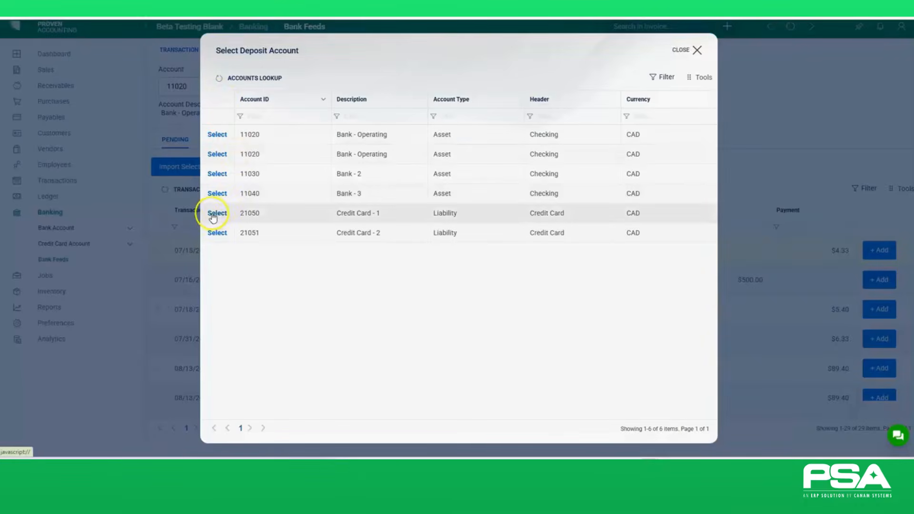
{"action": "left_click", "coordinate": [217, 213]}
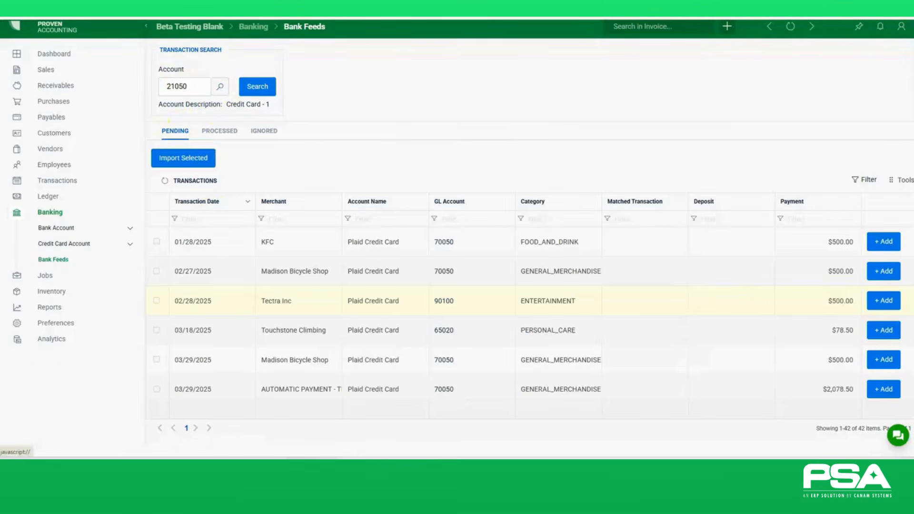
{"action": "left_click", "coordinate": [258, 89]}
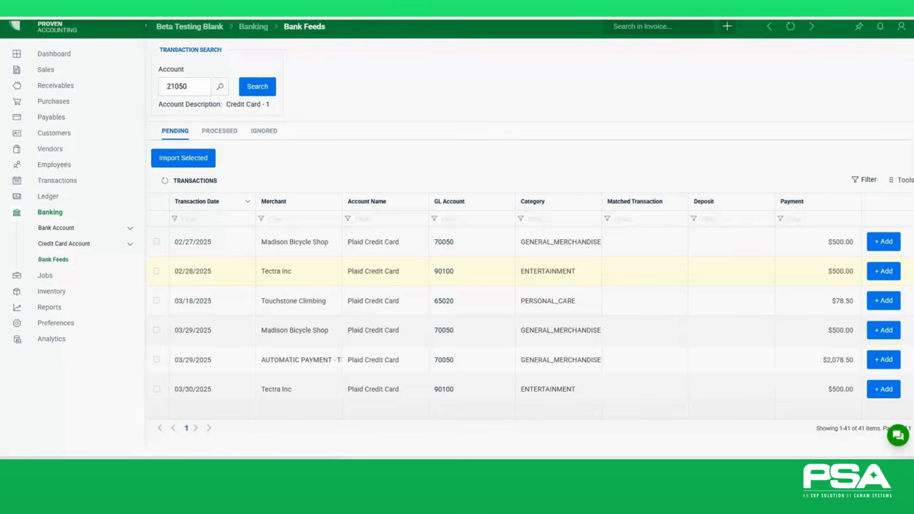
Step: Switch the bank feed back to account 11020 Bank - Operating and load its pending transactions
{"action": "left_click", "coordinate": [220, 87]}
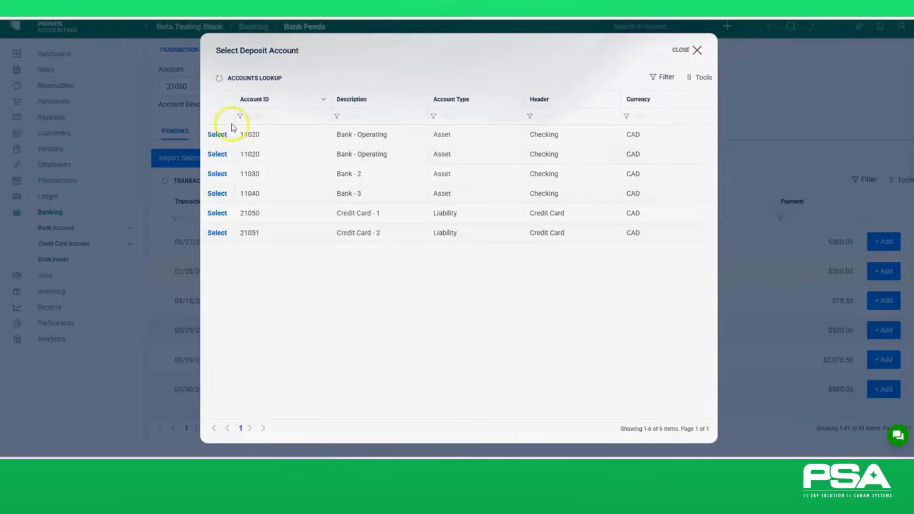
{"action": "left_click", "coordinate": [217, 135]}
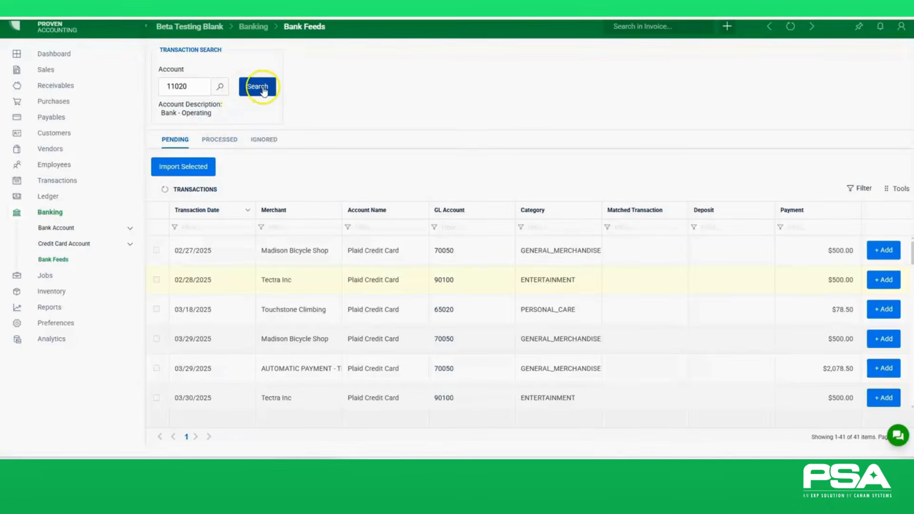
{"action": "left_click", "coordinate": [261, 89]}
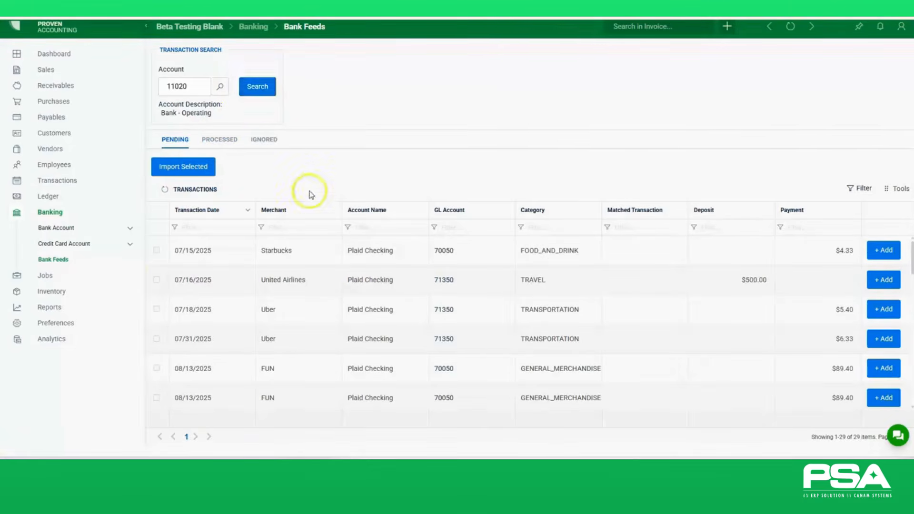
Step: Expand the 07/15/2025 Starbucks transaction and check the payee, date and amount of its suggested match, withdrawal WC-100768
{"action": "left_click", "coordinate": [315, 250]}
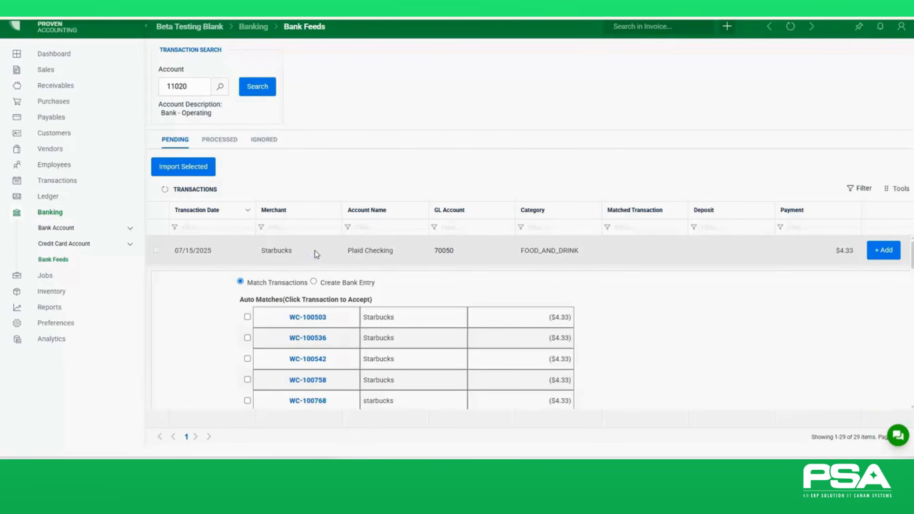
{"action": "scroll", "coordinate": [689, 338], "scroll_direction": "down", "scroll_amount": 1}
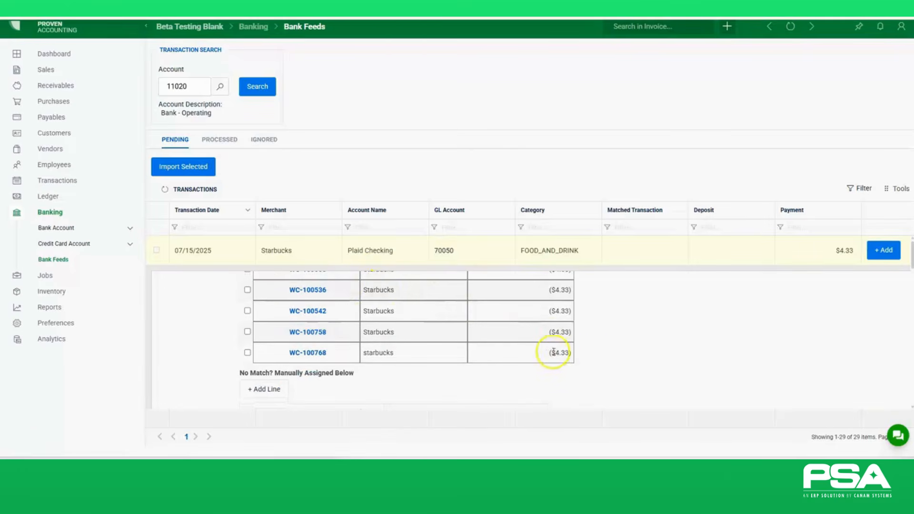
{"action": "left_click", "coordinate": [315, 354]}
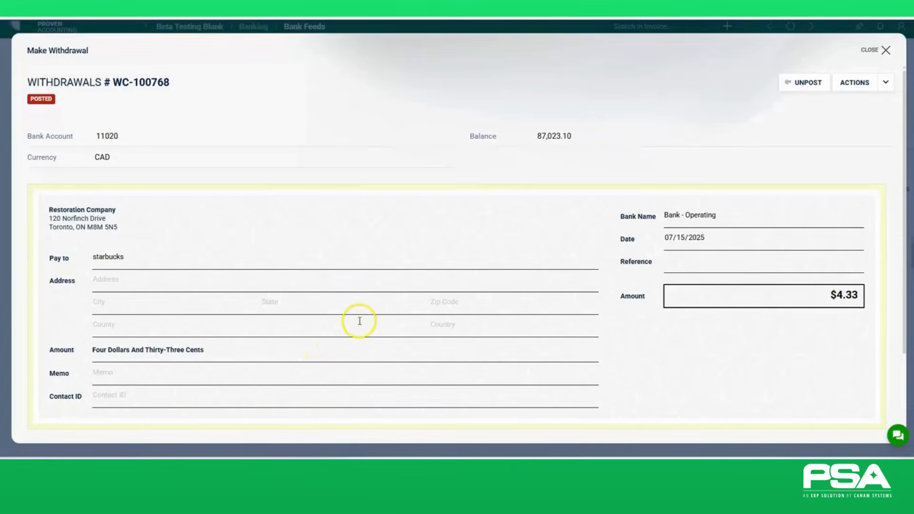
{"action": "left_click_drag", "start_coordinate": [153, 259], "coordinate": [79, 253]}
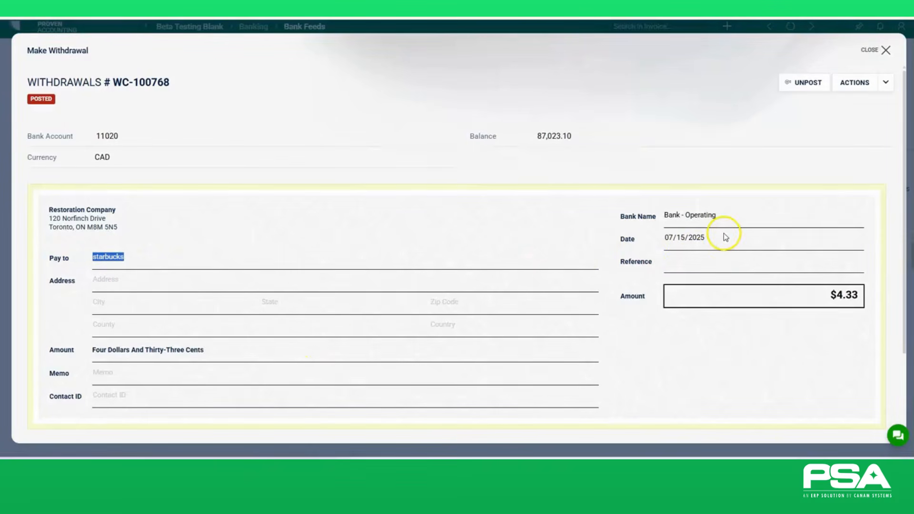
{"action": "left_click", "coordinate": [672, 239]}
{"action": "left_click", "coordinate": [807, 300]}
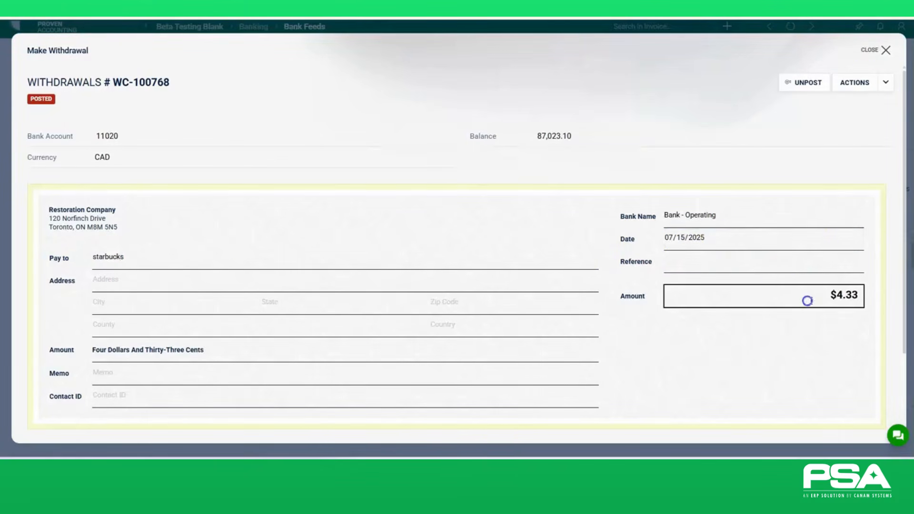
{"action": "left_click", "coordinate": [884, 50]}
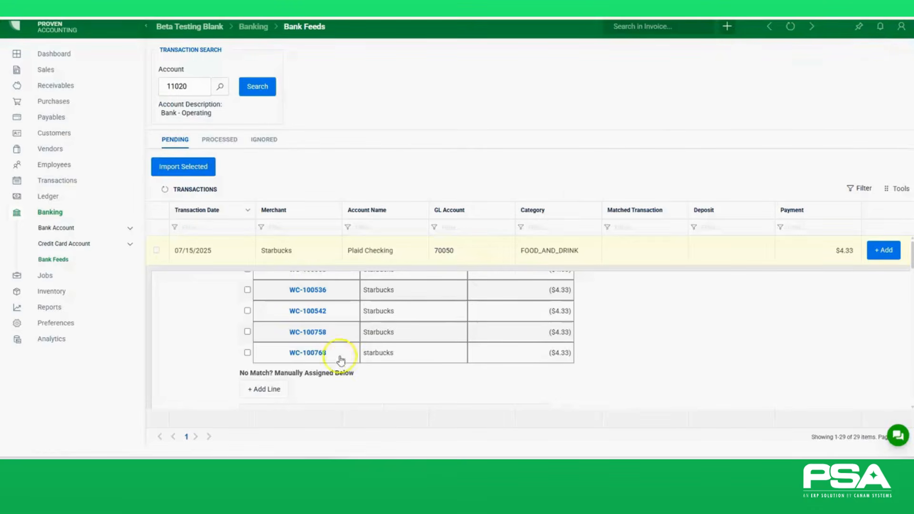
Step: Match the 07/15/2025 Starbucks transaction to withdrawal WC-100768 and finalize the match
{"action": "left_click", "coordinate": [247, 353]}
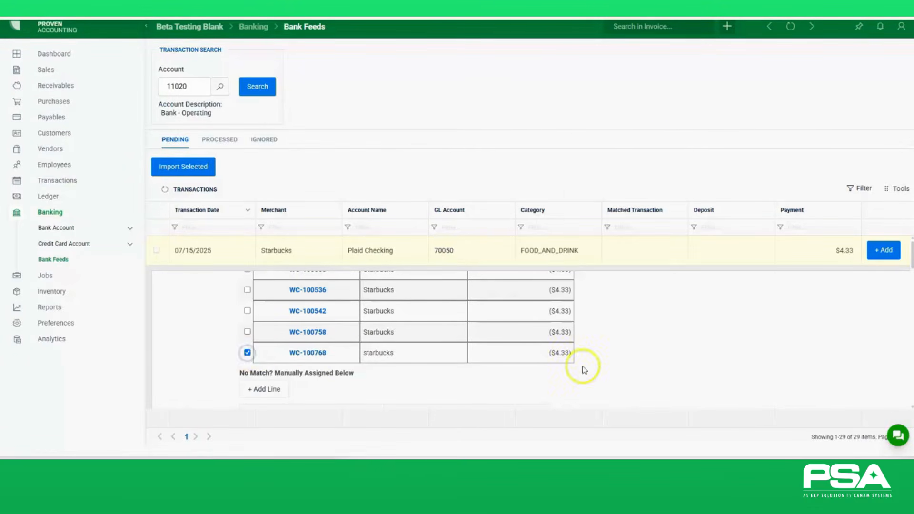
{"action": "scroll", "coordinate": [661, 370], "scroll_direction": "down", "scroll_amount": 1}
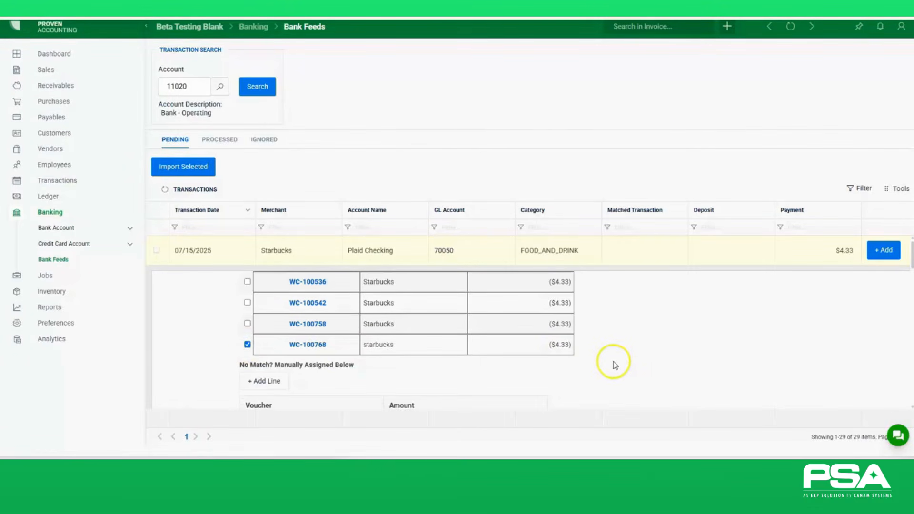
{"action": "scroll", "coordinate": [585, 360], "scroll_direction": "down", "scroll_amount": 3}
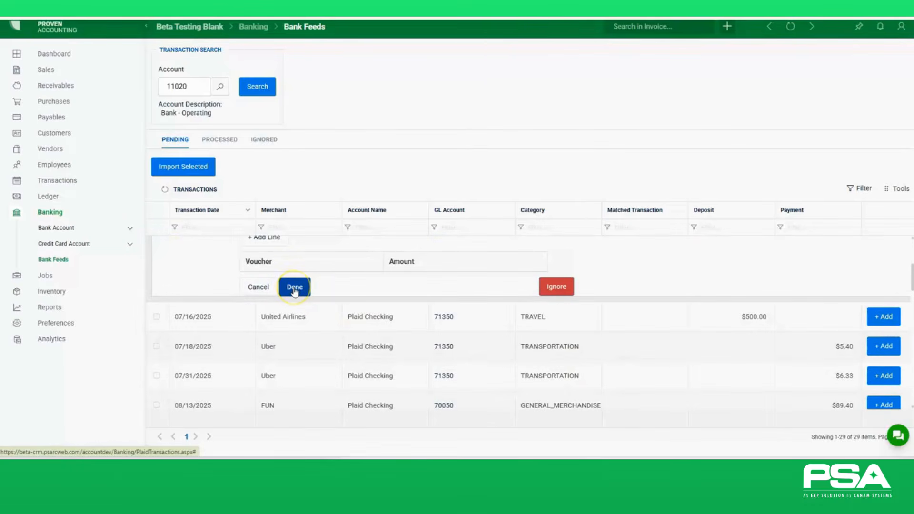
{"action": "left_click", "coordinate": [295, 287]}
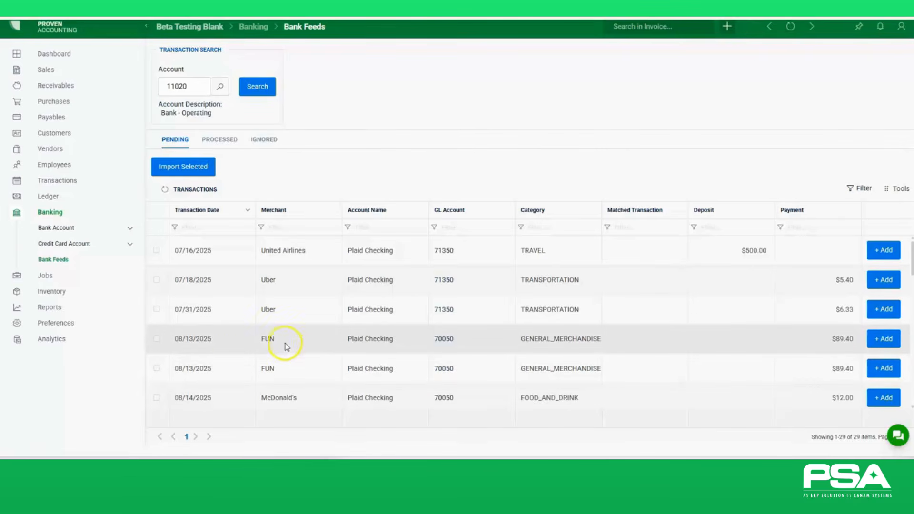
Step: Load the bank reconciliation list for account 11020 and check the cleared status of the 07/15/2025 starbucks withdrawal WC-100768
{"action": "left_click", "coordinate": [57, 232]}
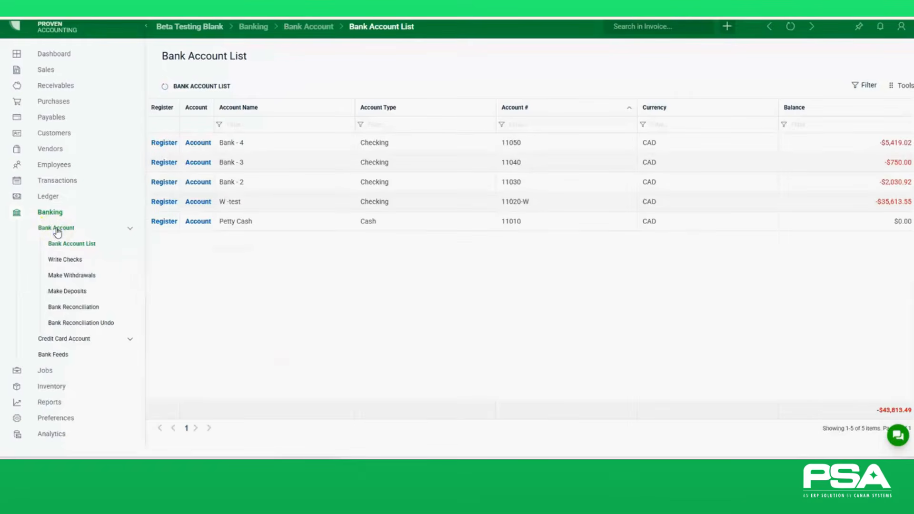
{"action": "left_click", "coordinate": [82, 309]}
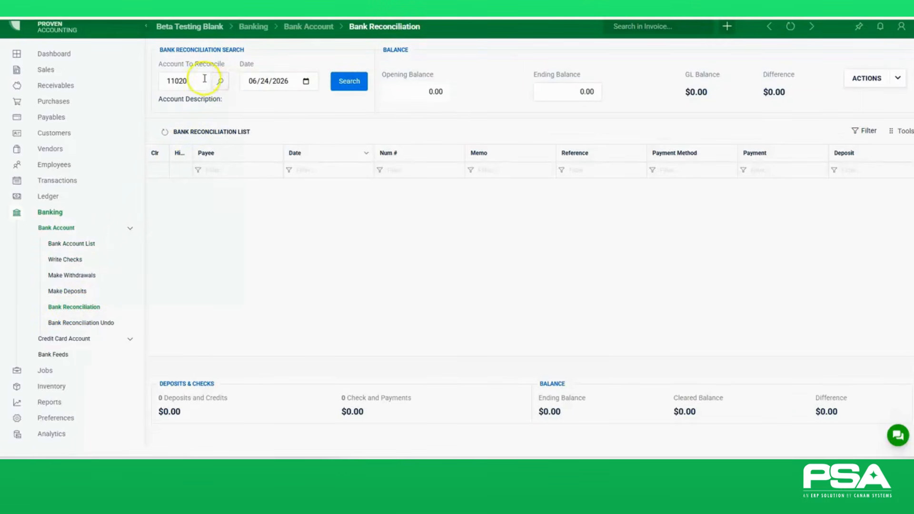
{"action": "left_click", "coordinate": [349, 82]}
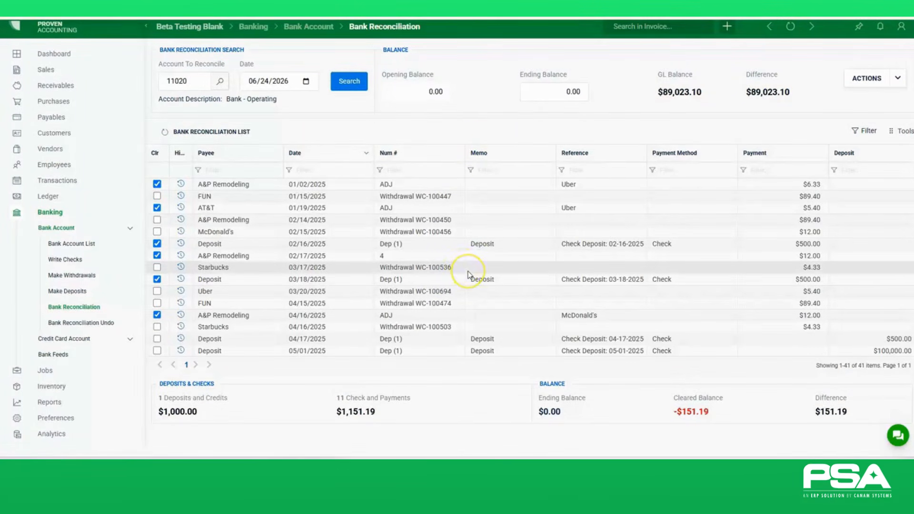
{"action": "scroll", "coordinate": [465, 267], "scroll_direction": "down", "scroll_amount": 5}
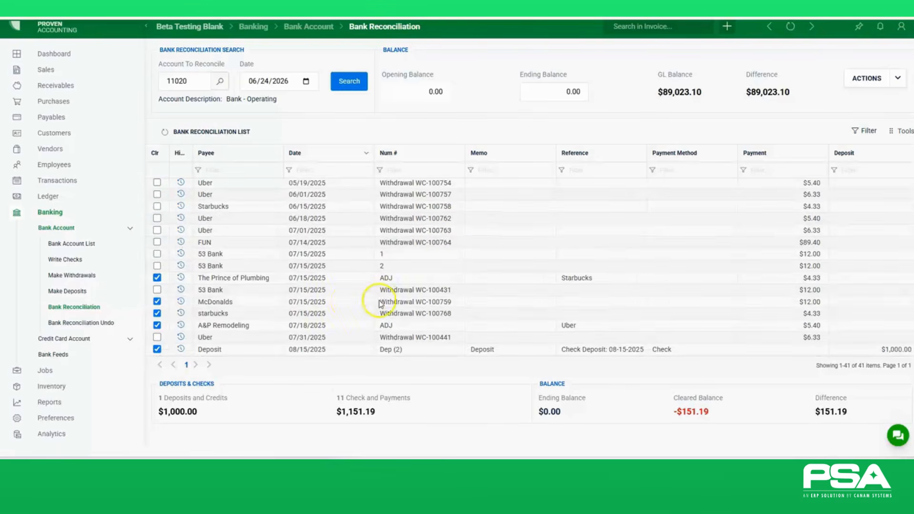